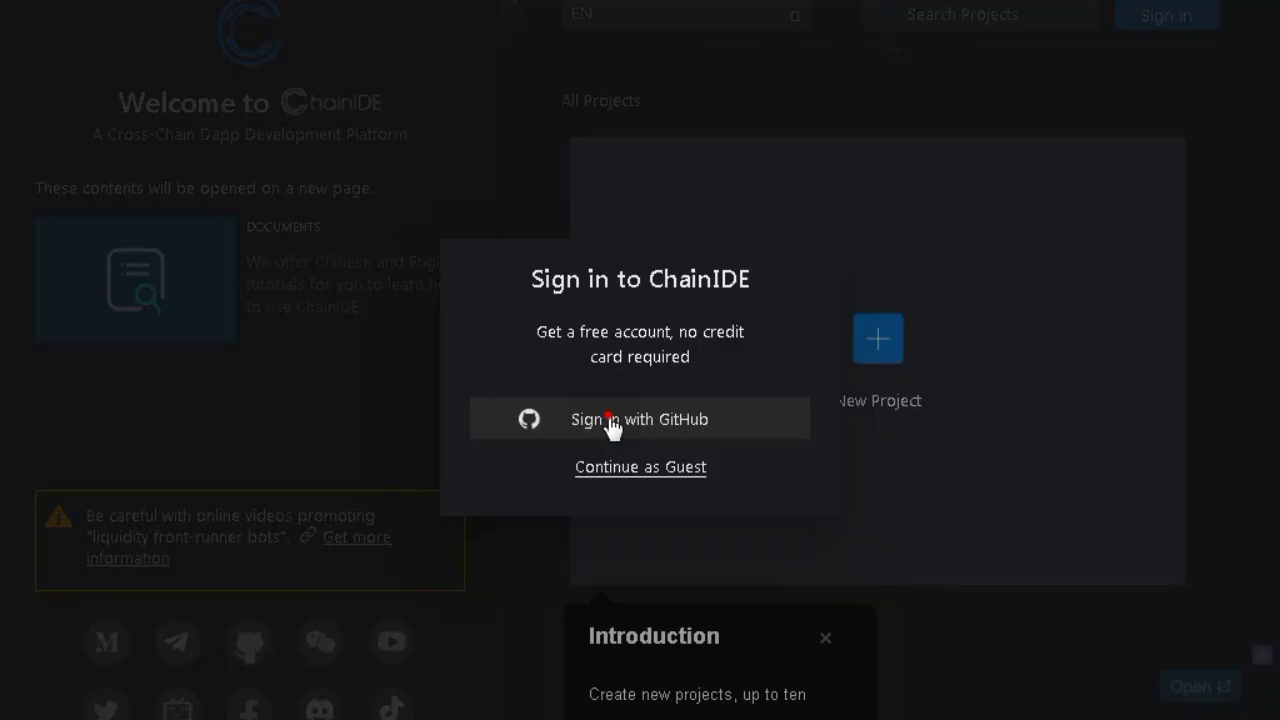
Sign in with GitHub and dismiss the front-runner bot warning banner.
click(610, 420)
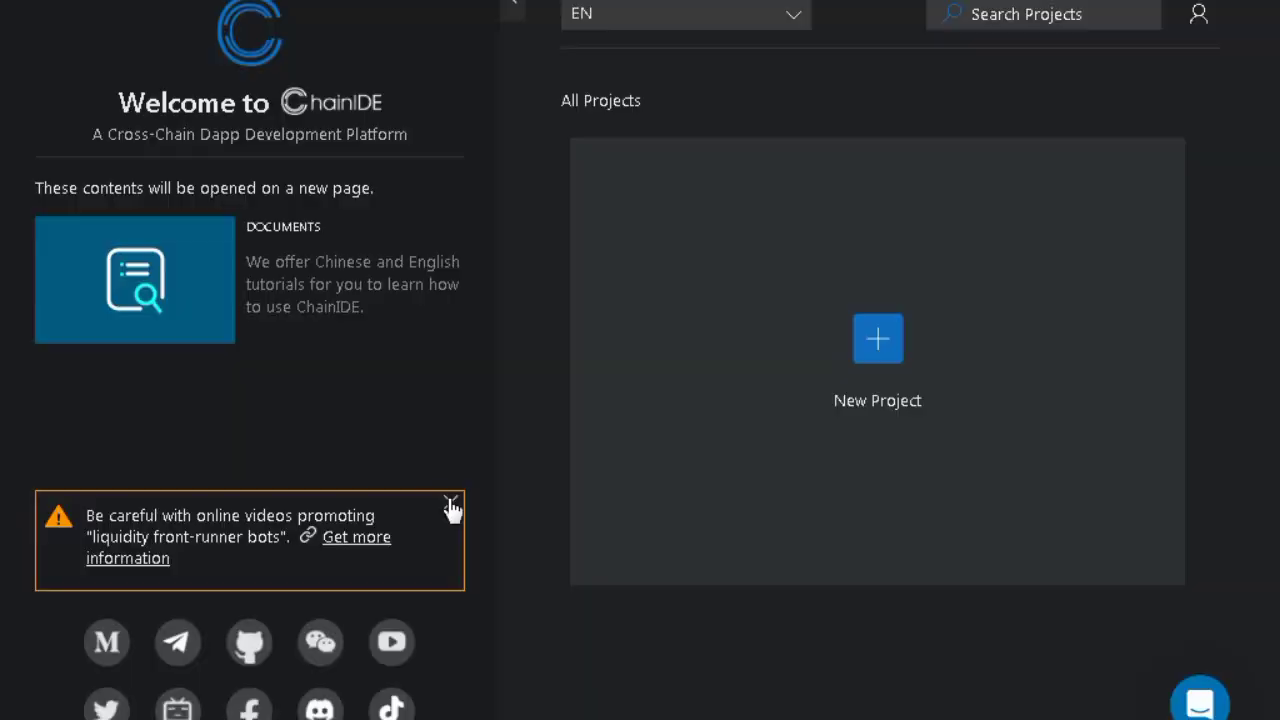
click(451, 503)
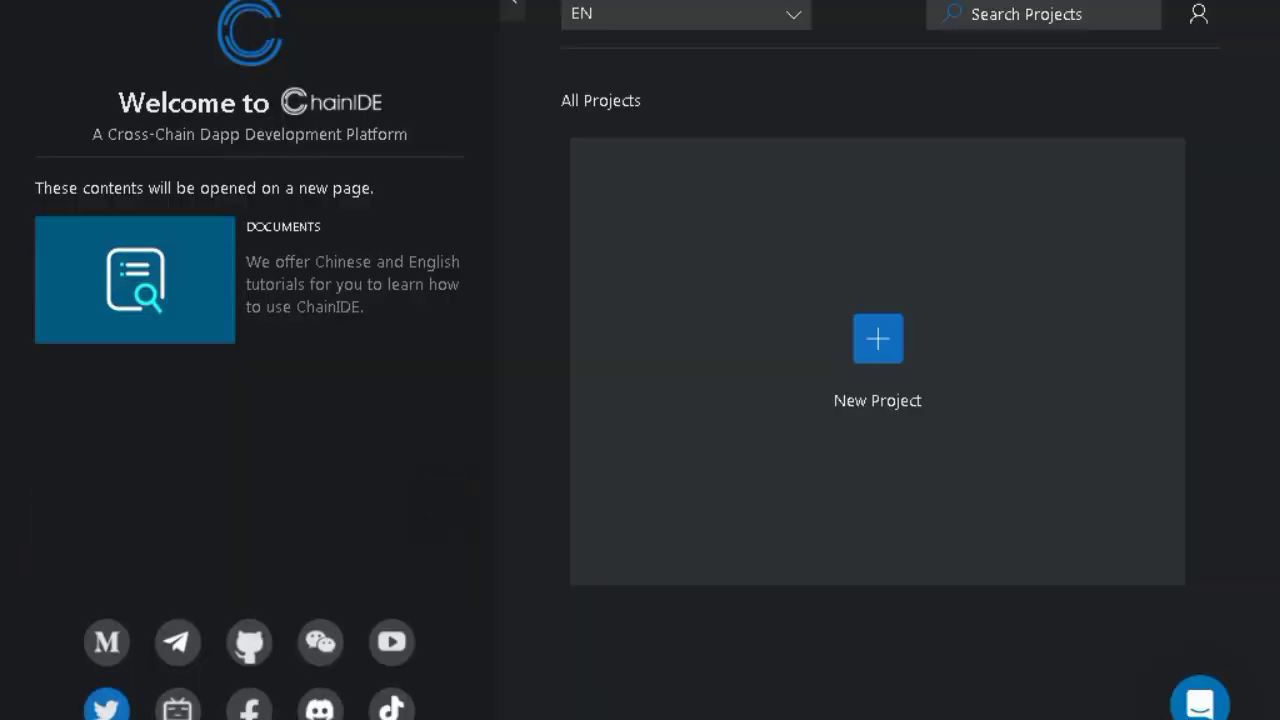
Keep the interface language as English and start a new project.
click(716, 30)
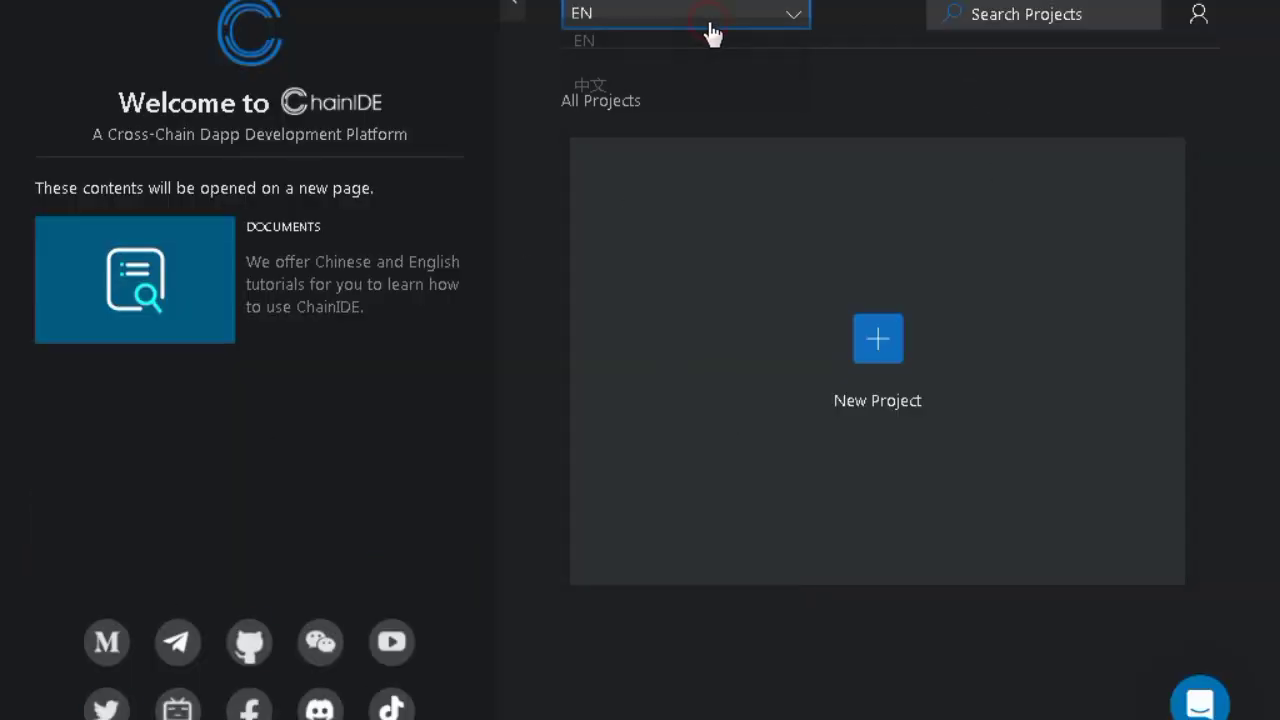
click(728, 18)
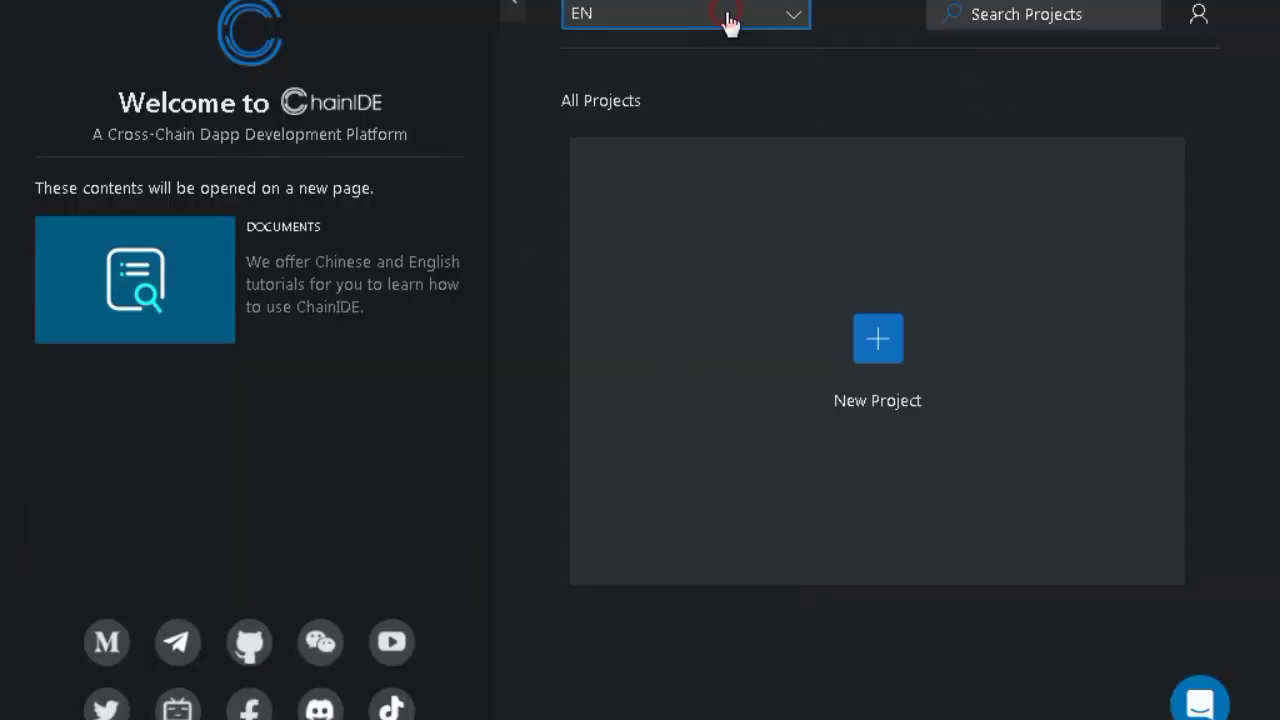
click(905, 298)
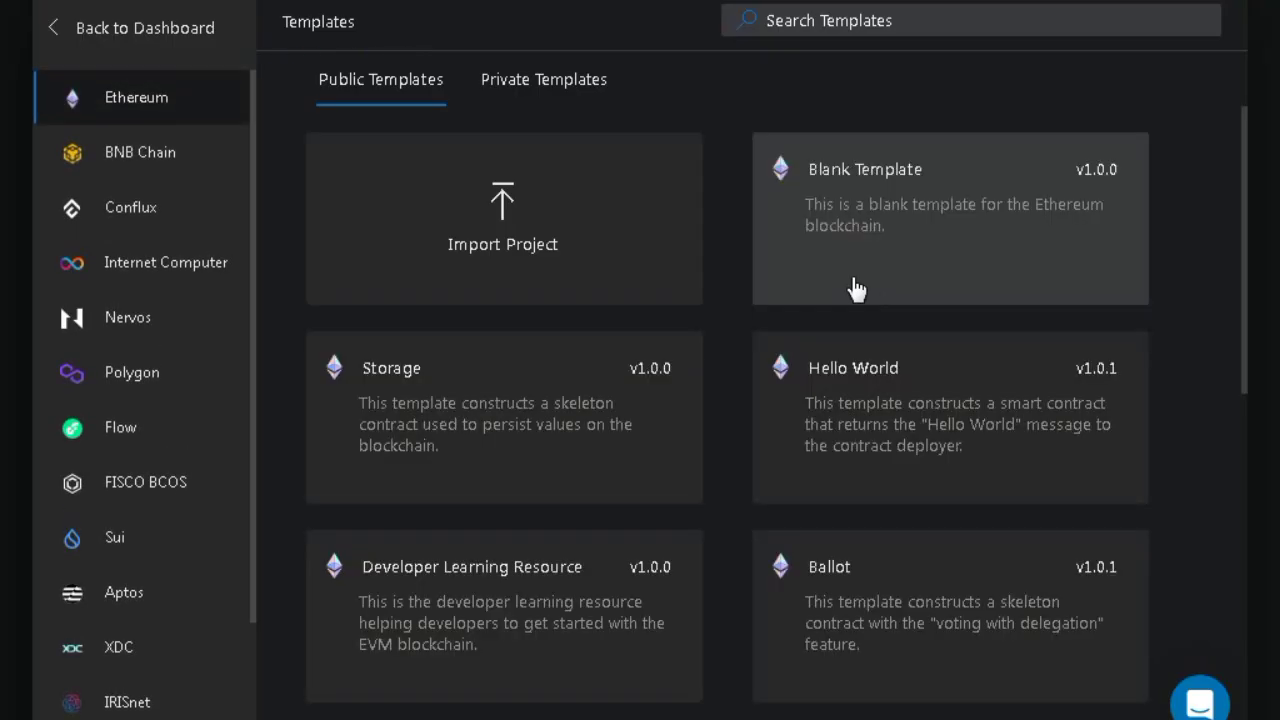
Create the Untitled-31e9f737 project from Blank Template and connect an Ethereum (Ubuntu) sandbox terminal.
click(857, 224)
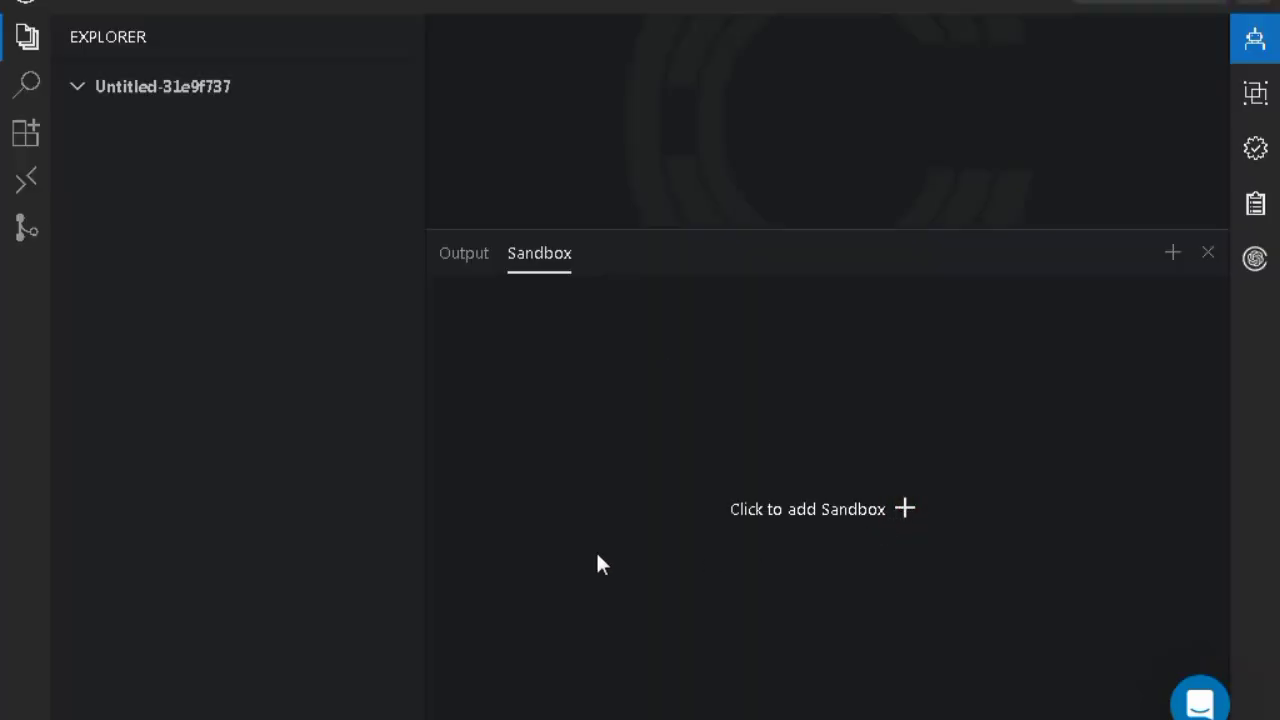
click(900, 520)
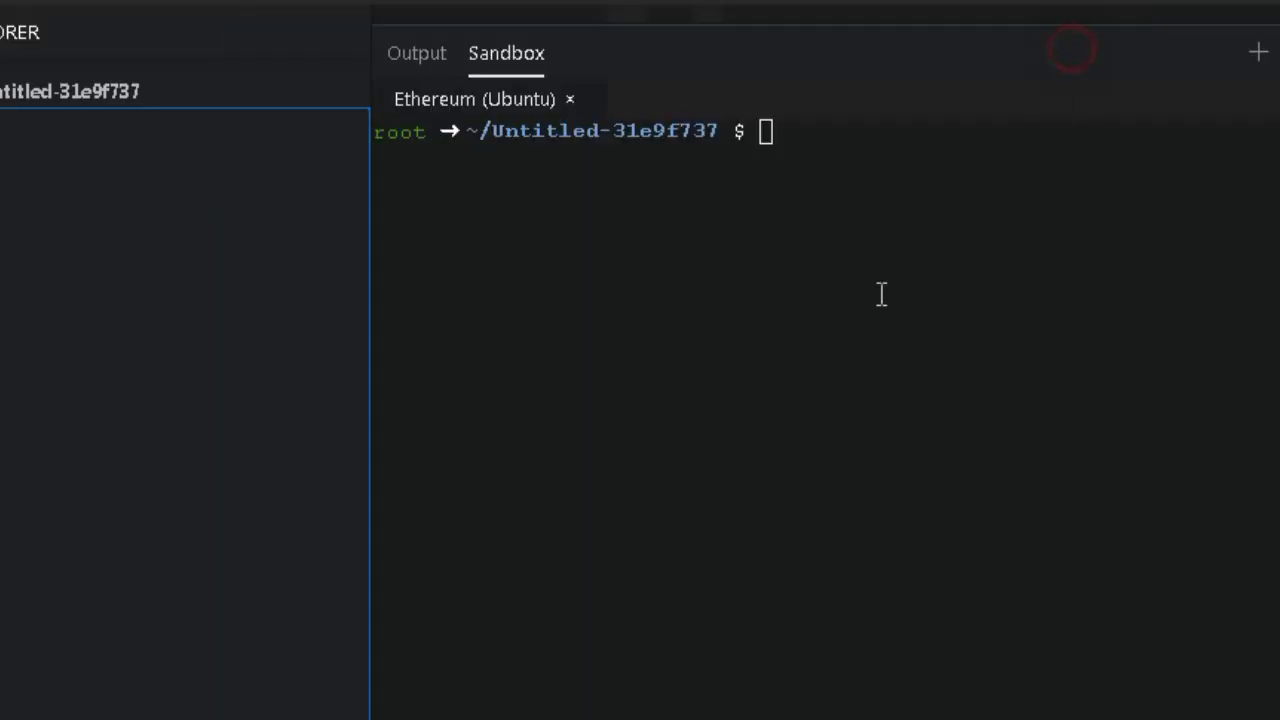
click(828, 334)
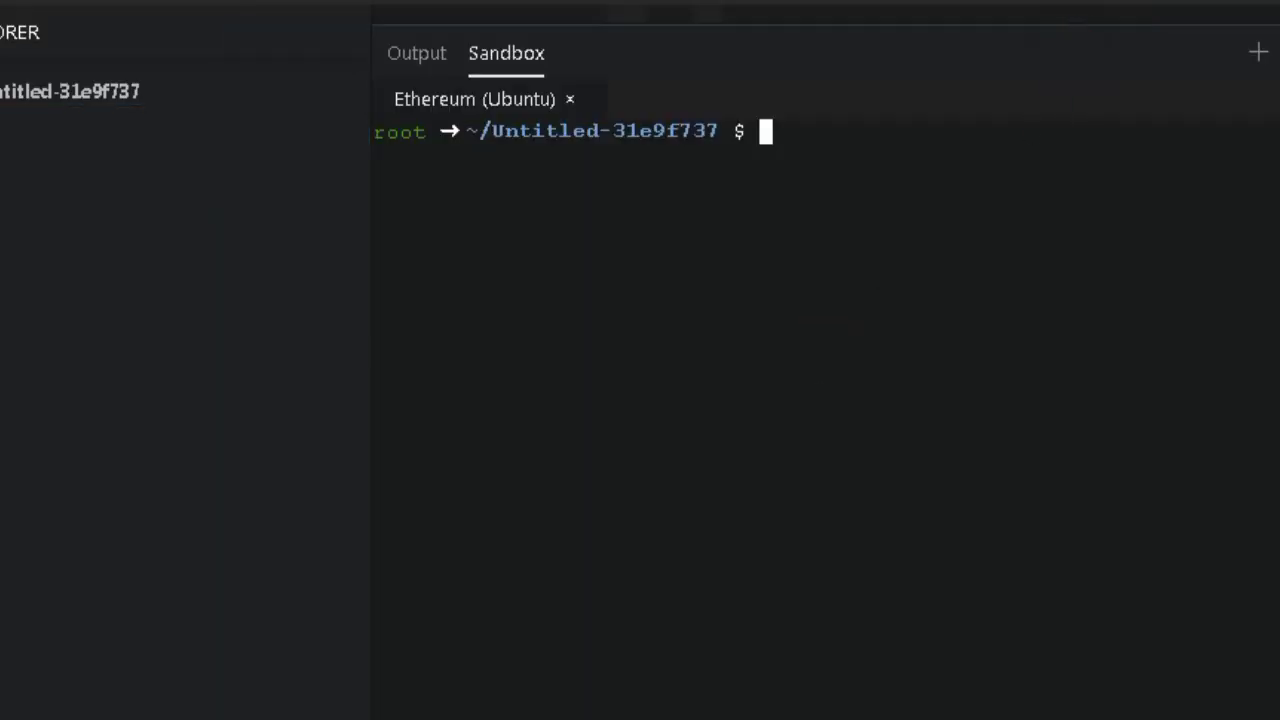
Refresh the sandbox package lists with sudo apt update.
text(sdu)
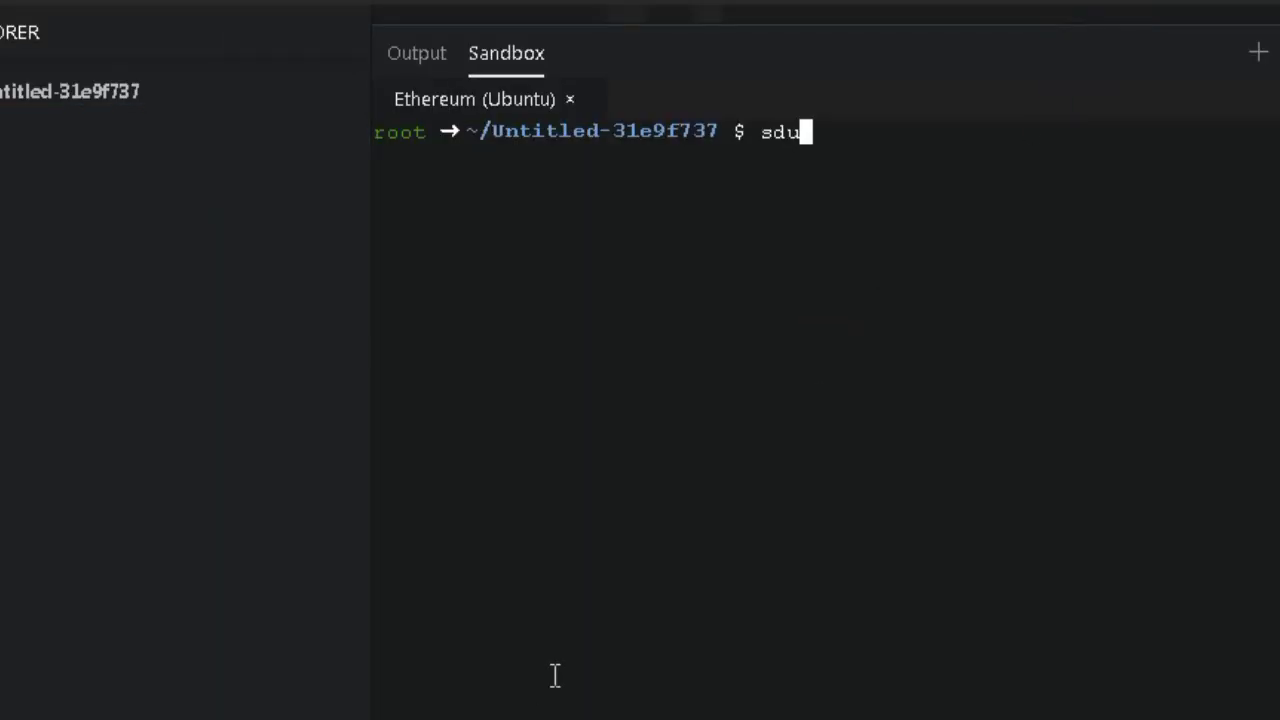
key(BackSpace)
key(BackSpace)
key(BackSpace)
text(su)
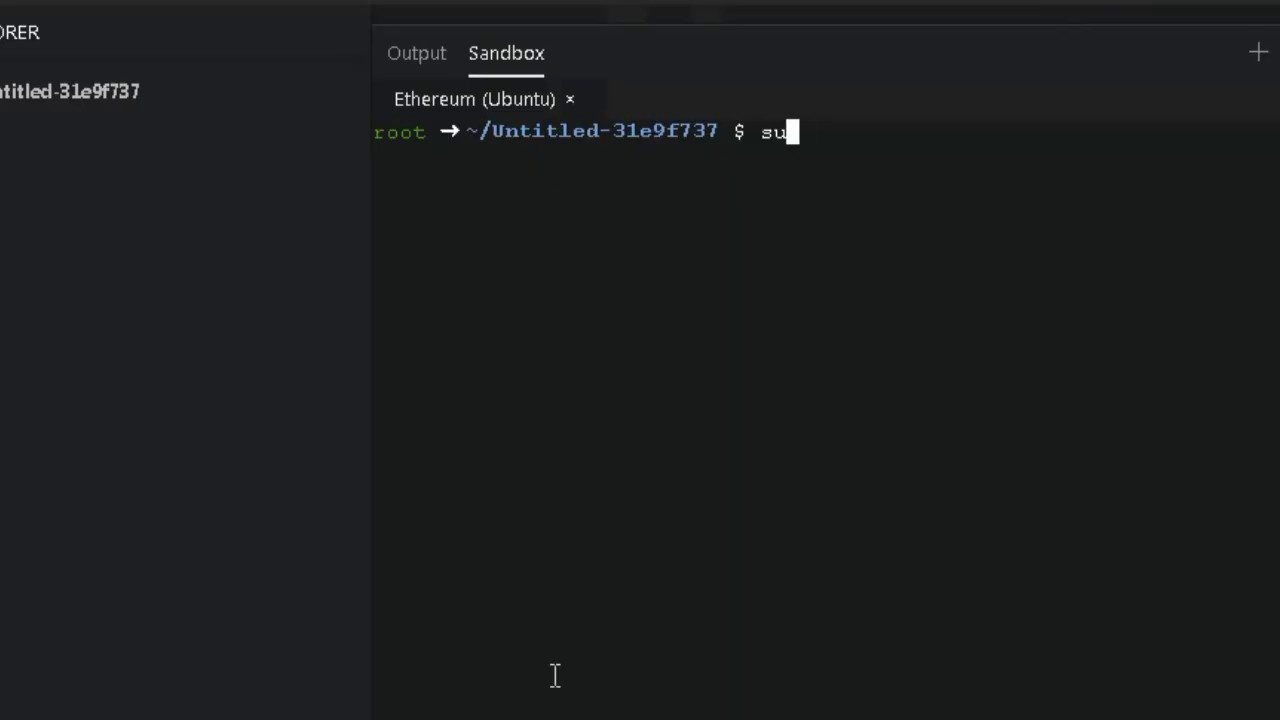
text(do apt update)
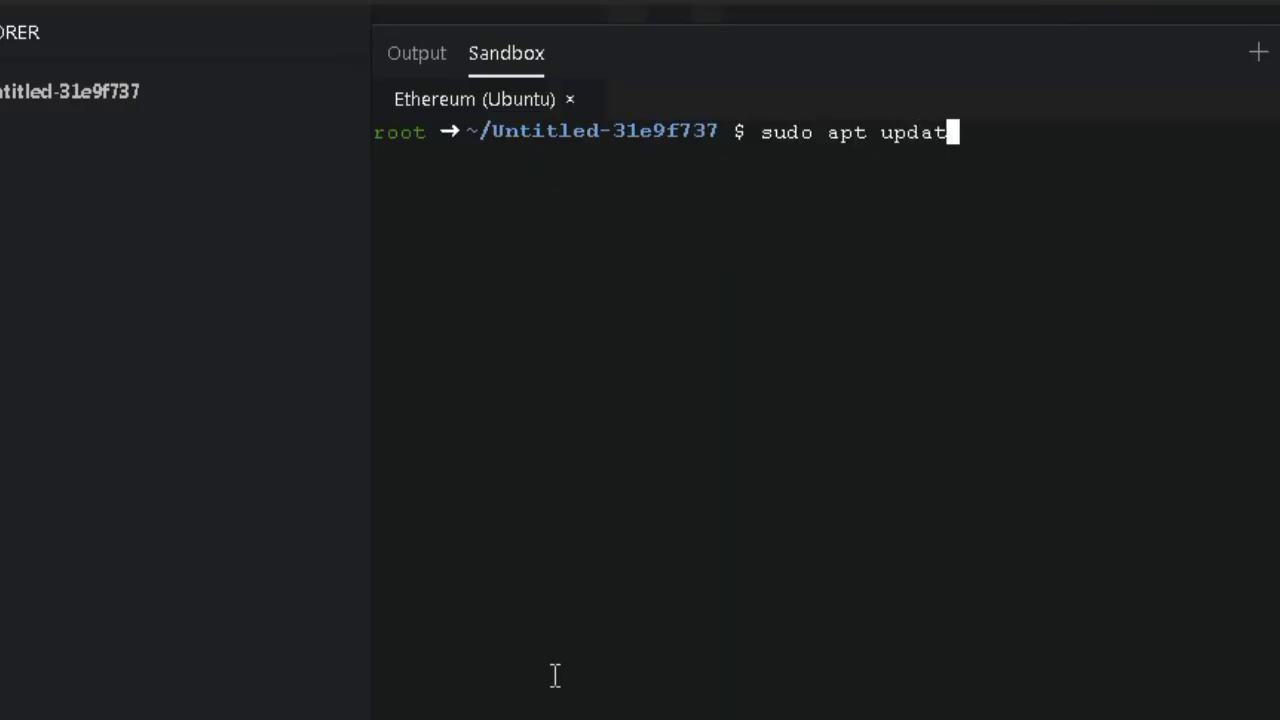
key(Return)
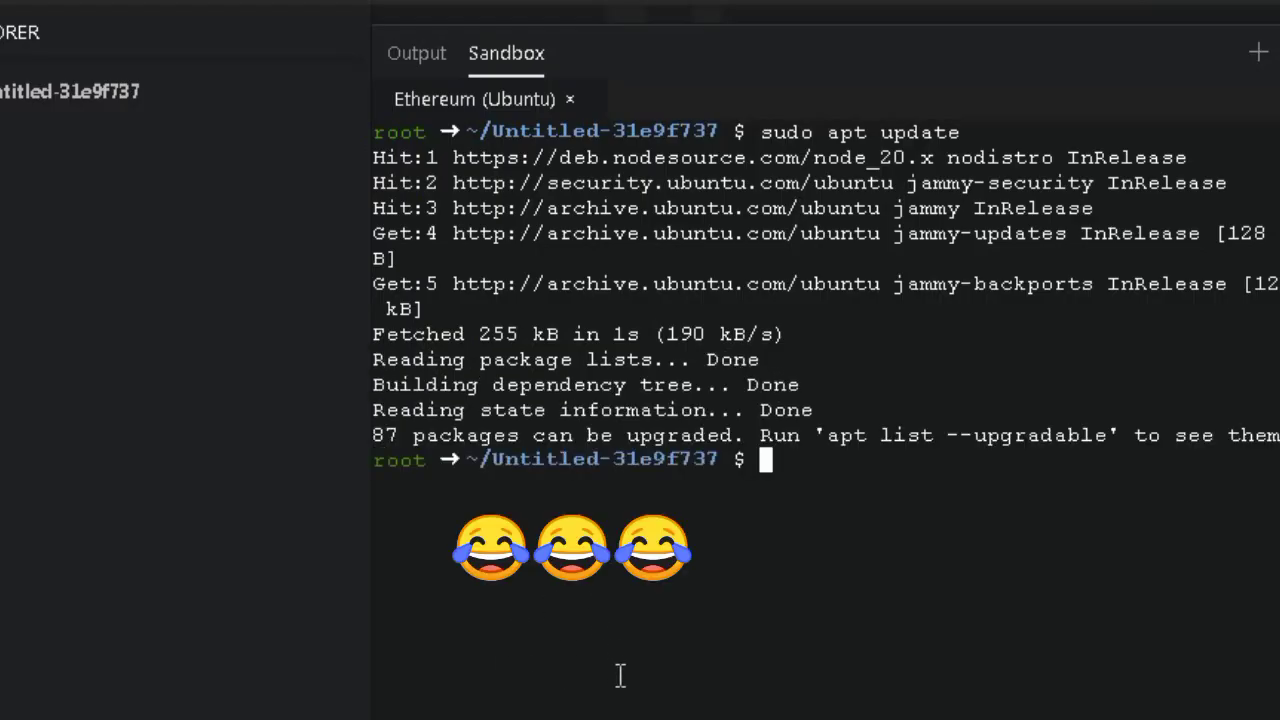
Install neofetch with apt install neofetch, confirming the install with y.
key(alt+Tab)
click(431, 363)
click(15, 592)
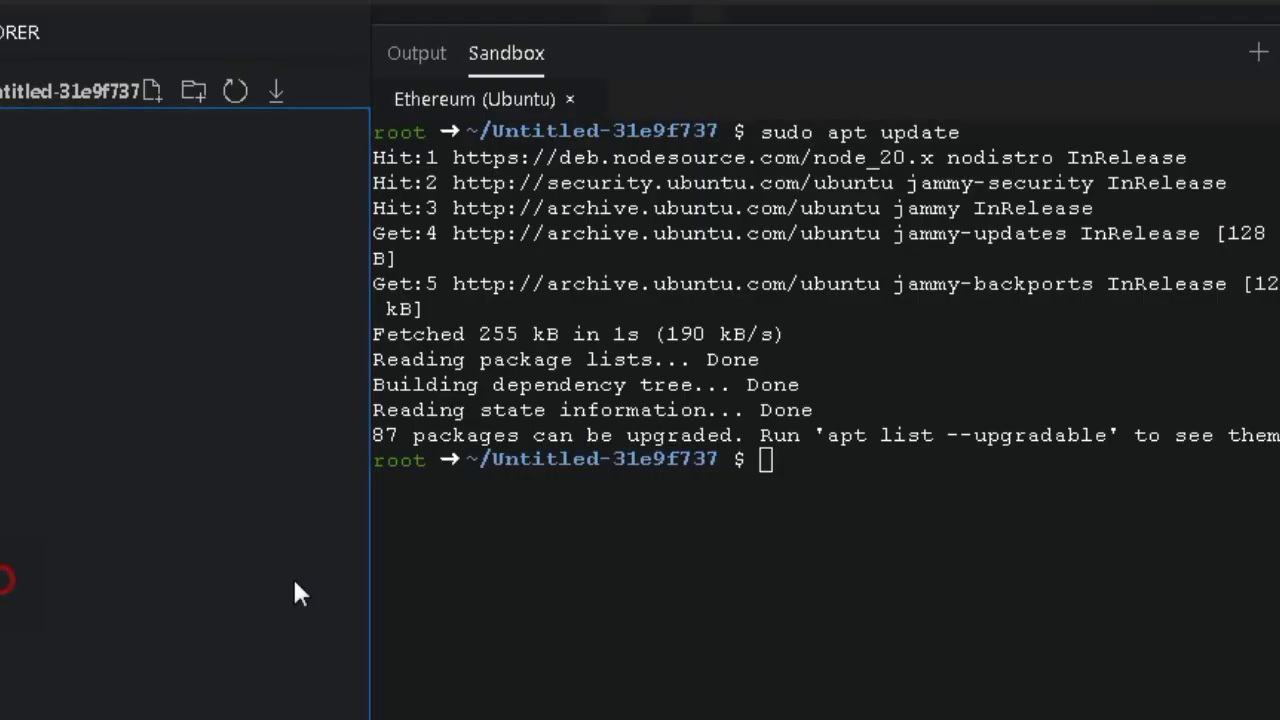
click(808, 641)
text(apt )
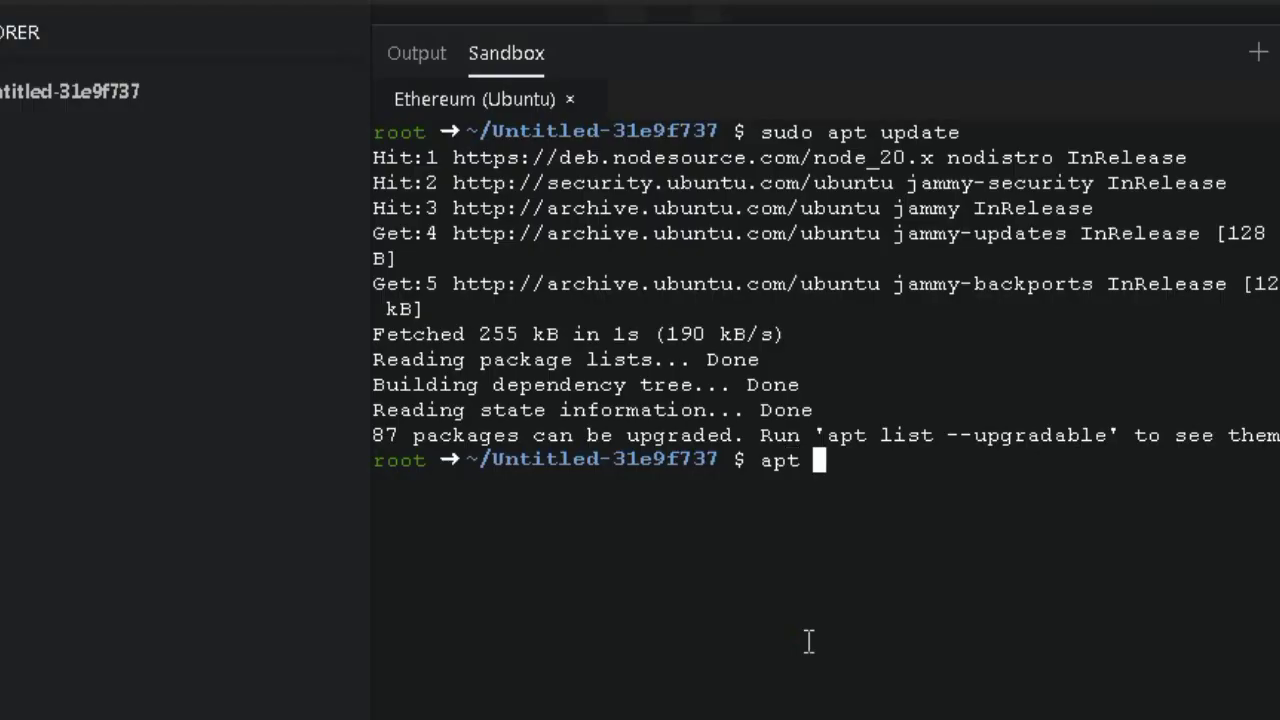
text(install )
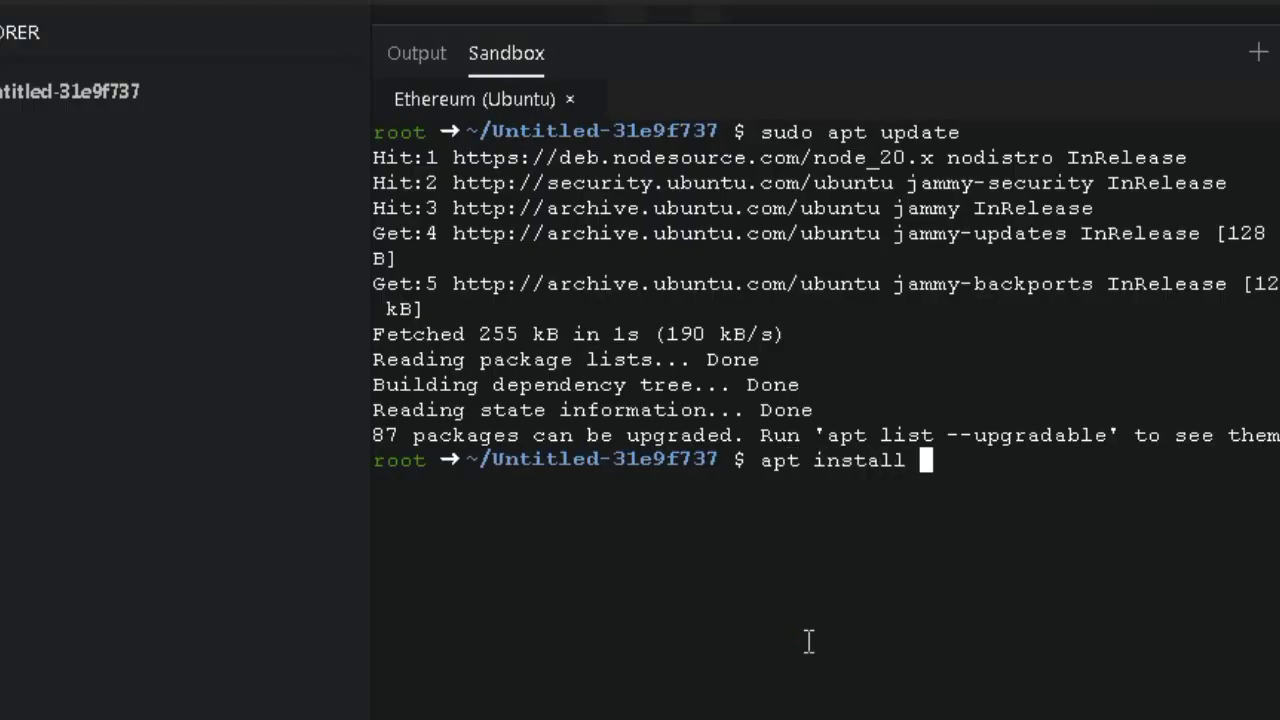
text(neofetch)
key(Return)
text(y)
key(Return)
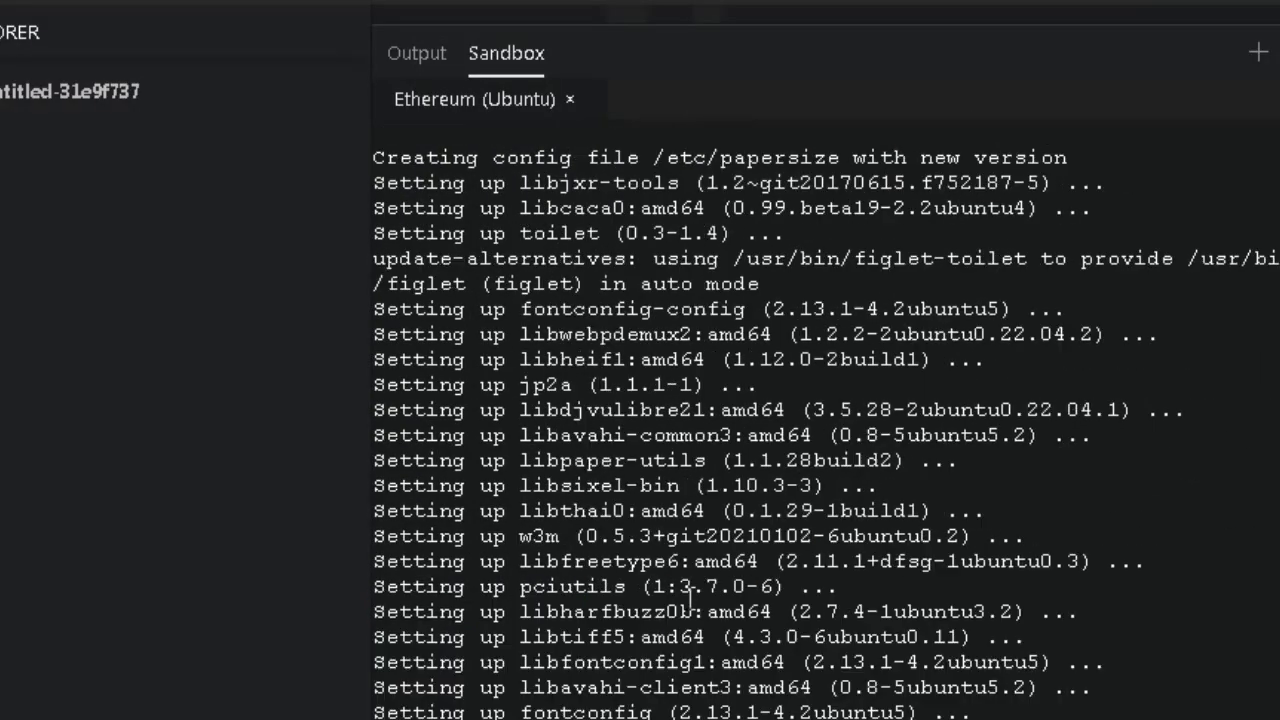
text(neofetch)
Run neofetch and nproc to show system details and CPU count, then clear the terminal.
key(Return)
text(nproc)
key(Return)
key(ctrl+l)
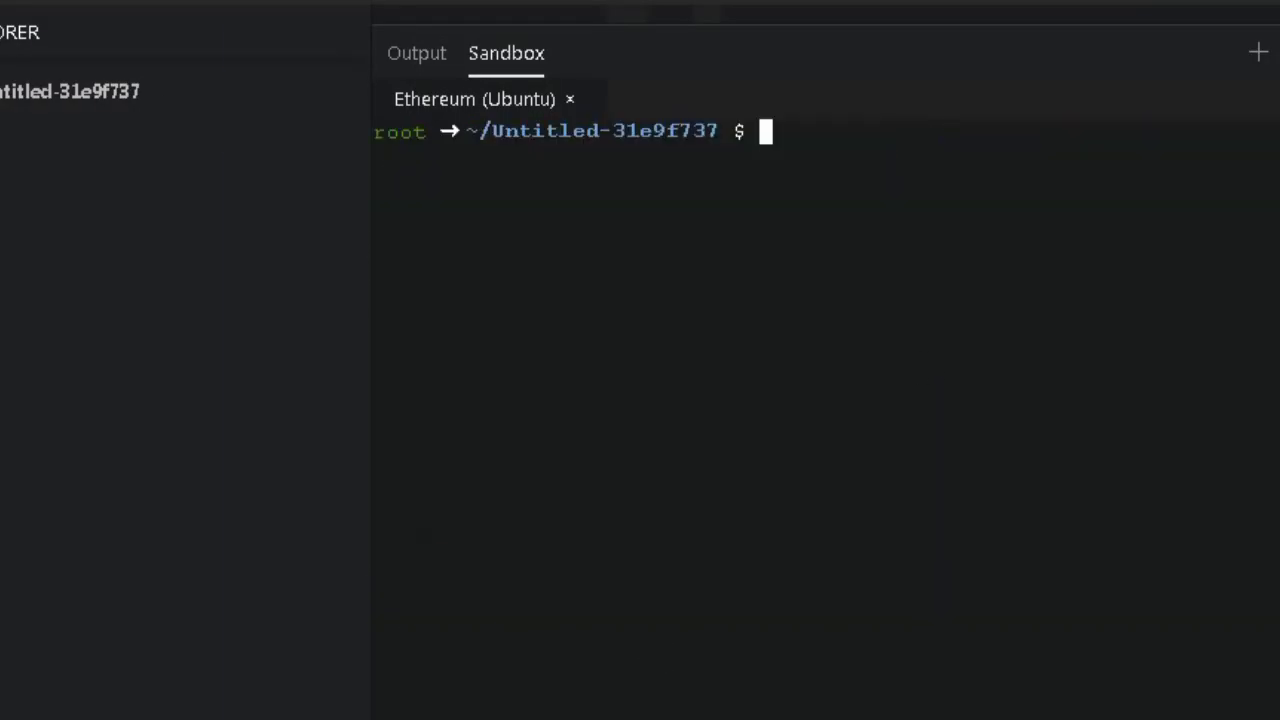
Copy the curl script command from the Notepad commands list.
key(alt+Tab)
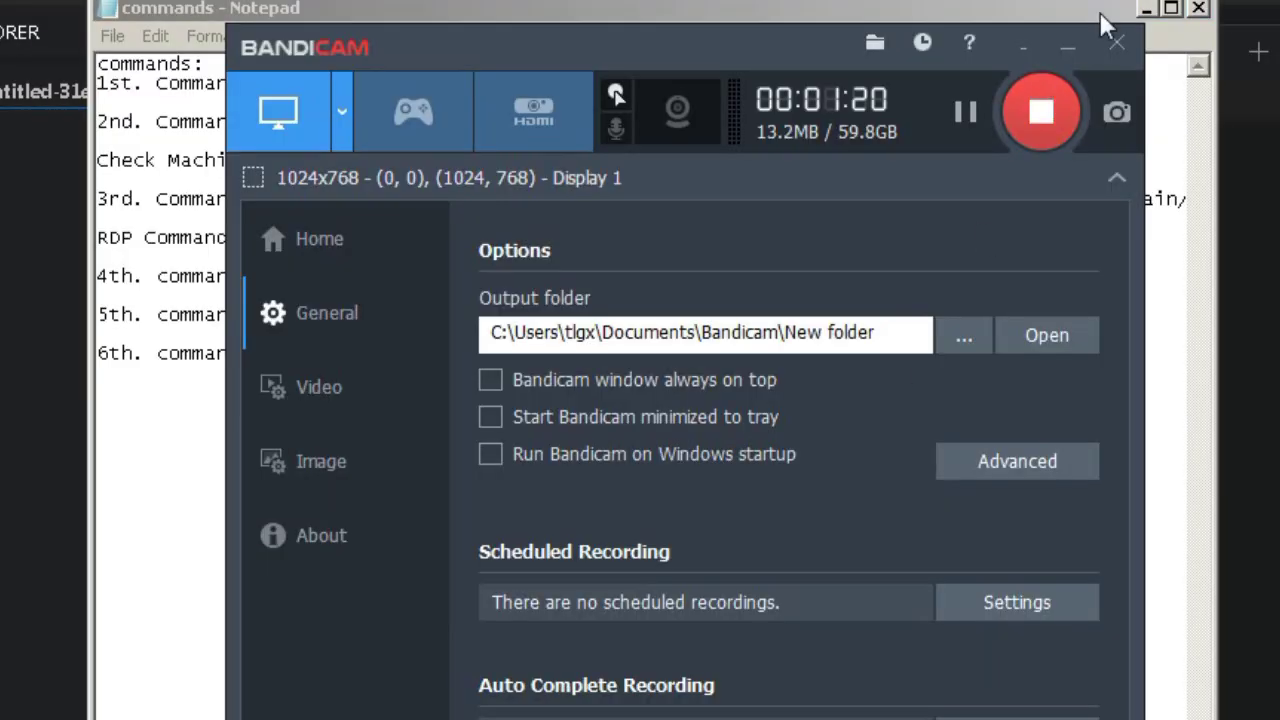
click(1068, 45)
click(502, 312)
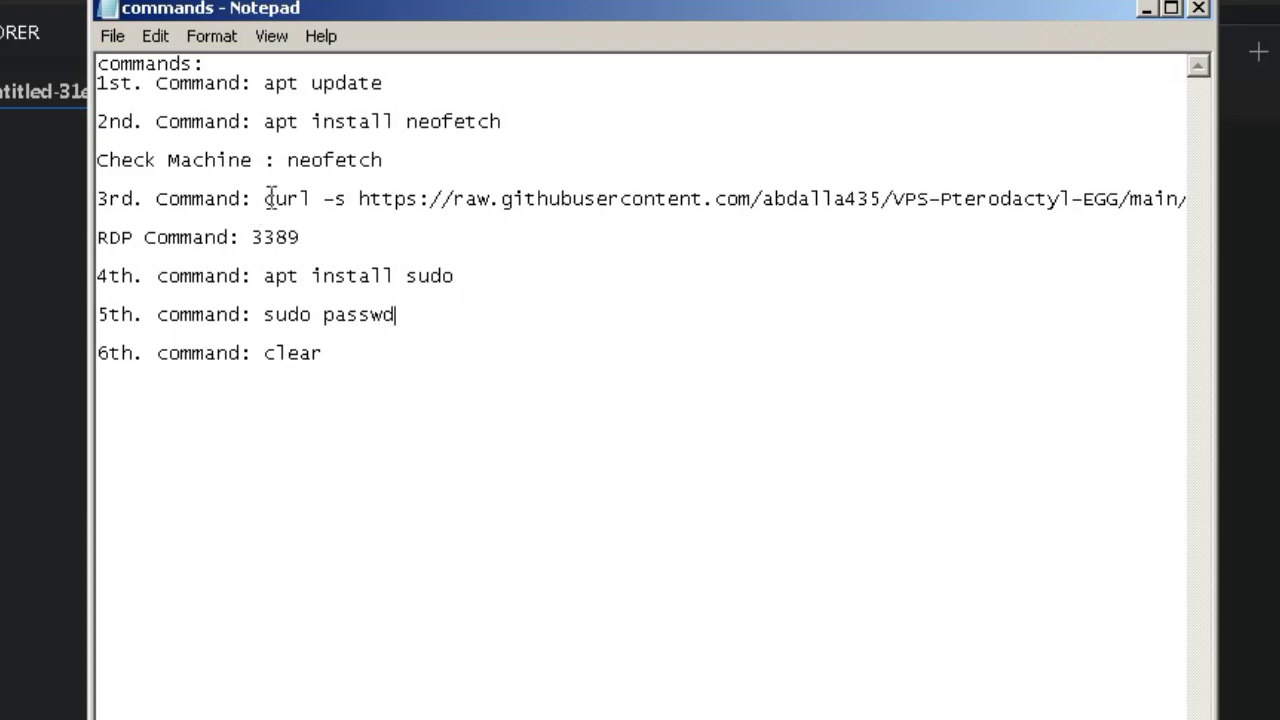
drag(265, 198, 1205, 197)
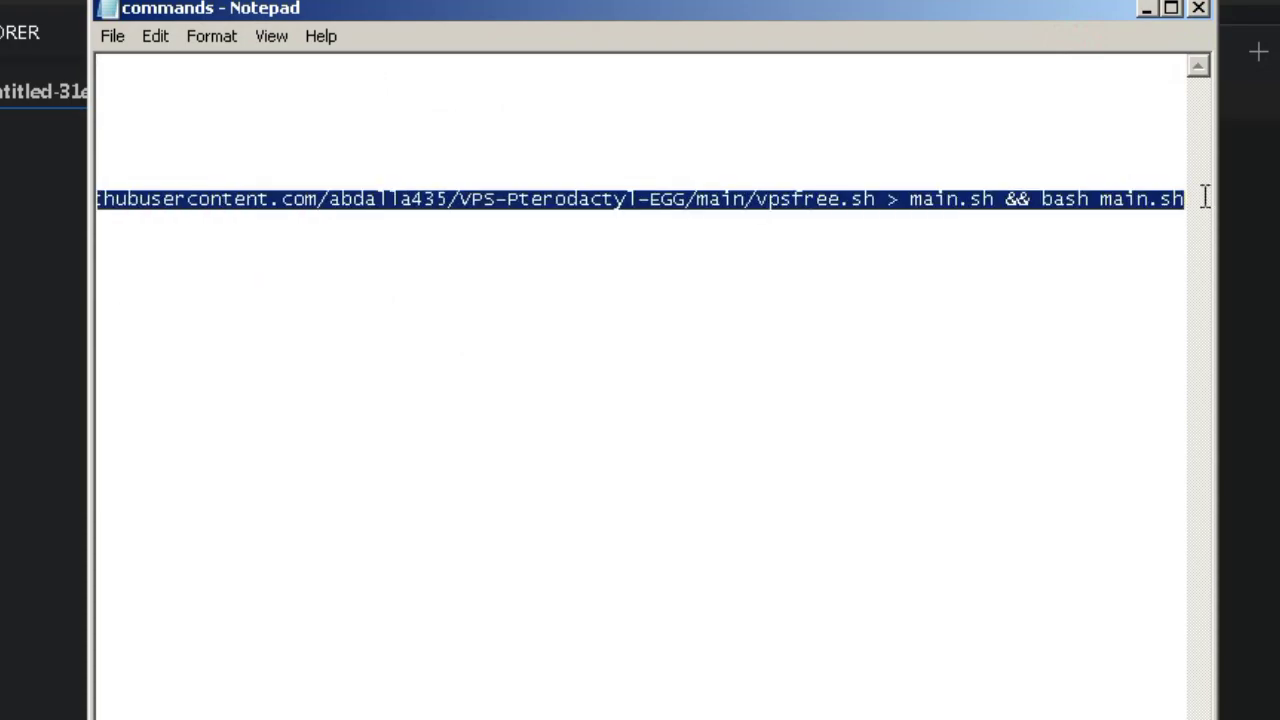
right_click(1194, 203)
click(1142, 283)
click(1128, 292)
Paste and run the curl command in the sandbox terminal to show the VPSFREE.ES menu.
click(1146, 10)
right_click(837, 266)
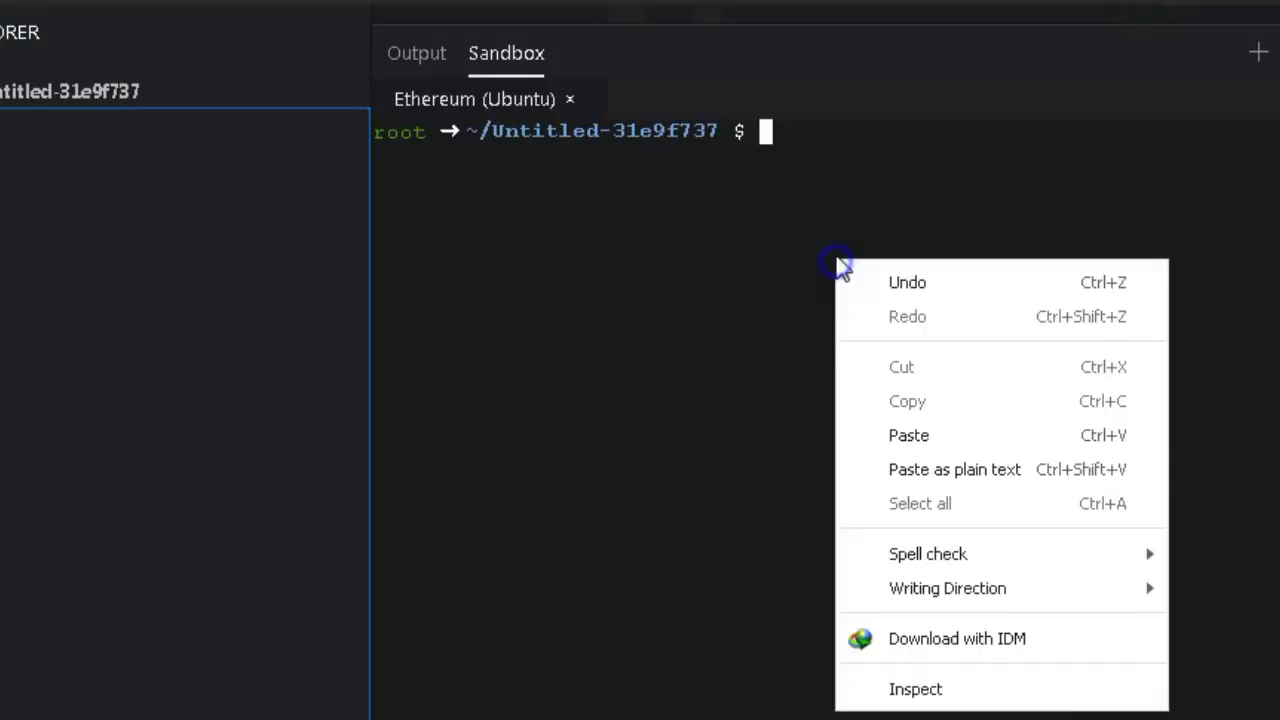
click(894, 444)
key(Return)
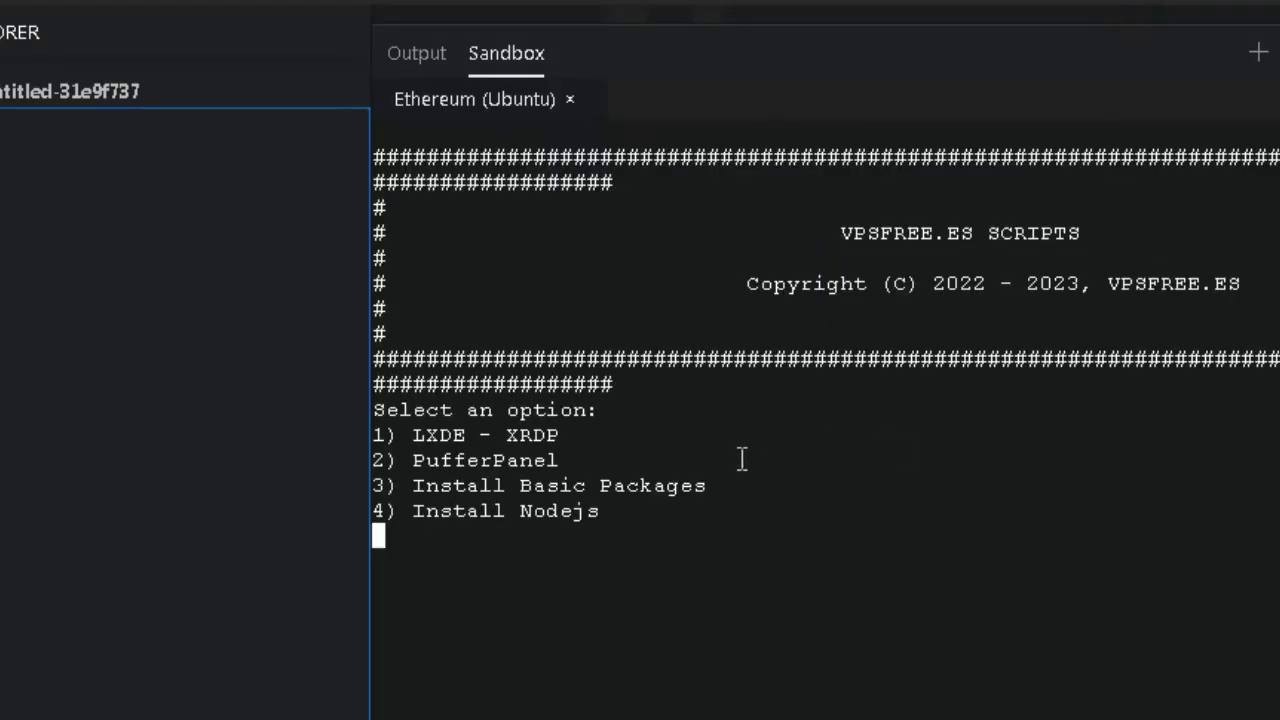
drag(410, 445, 600, 440)
click(634, 441)
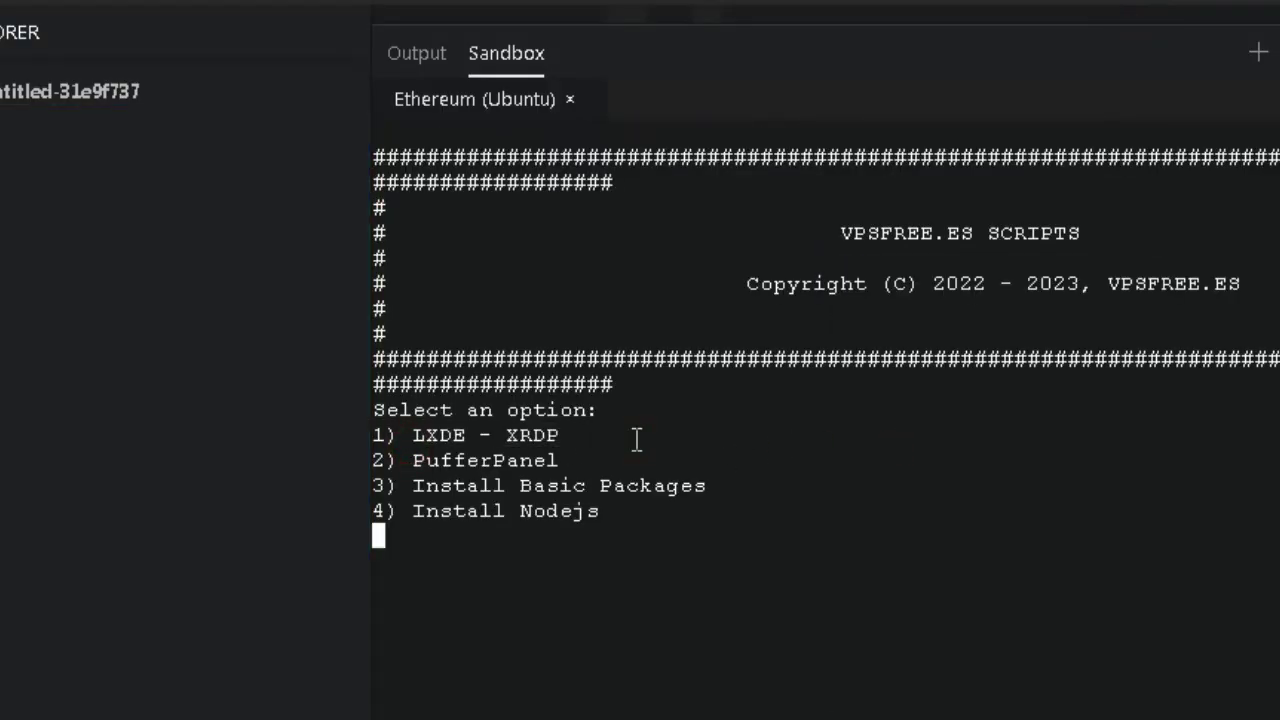
Choose option 1 (LXDE - XRDP) in the script menu and follow the install in the Sandbox view.
text(1)
key(Return)
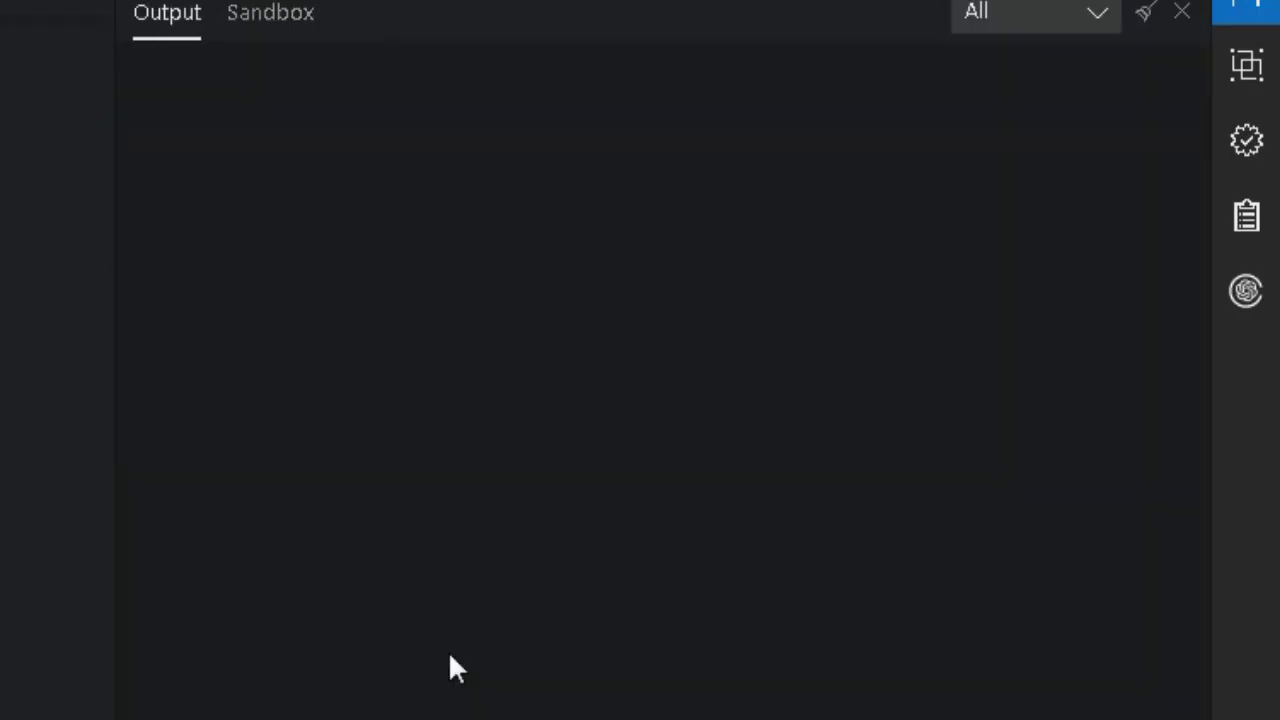
click(272, 14)
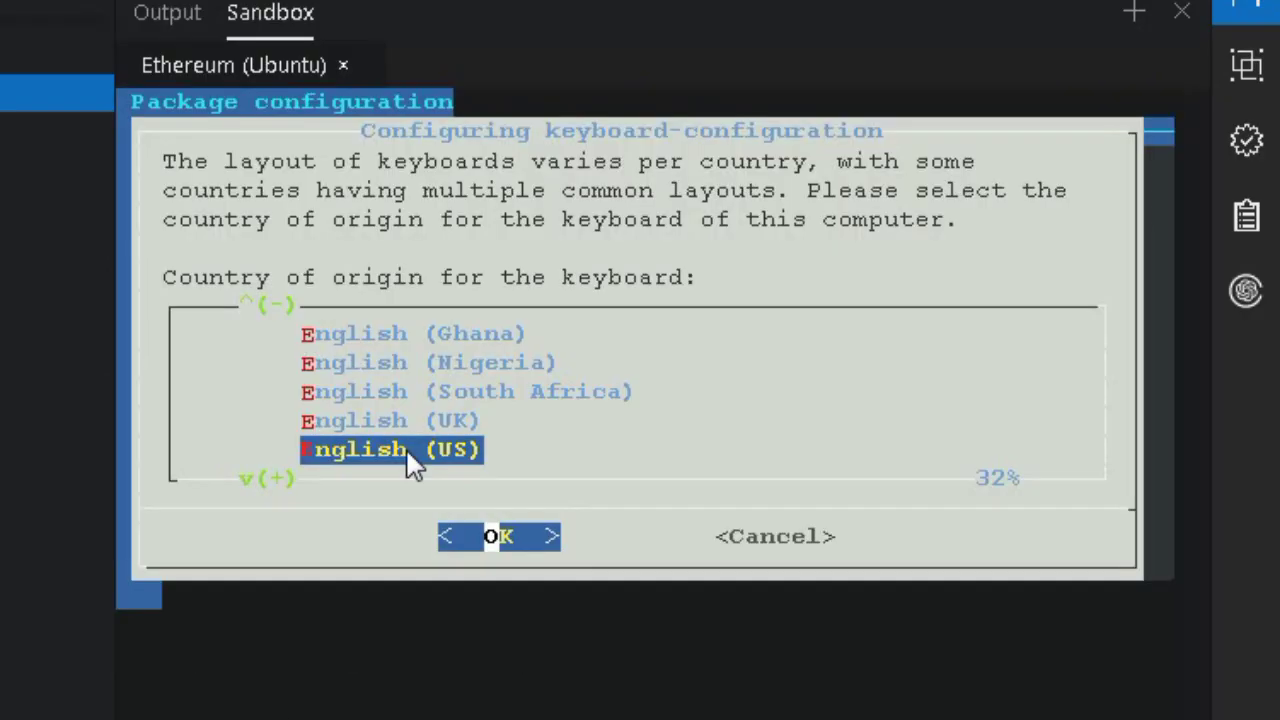
Set the keyboard country to English (US) and the time zone to US / Central.
click(489, 540)
click(578, 422)
click(511, 537)
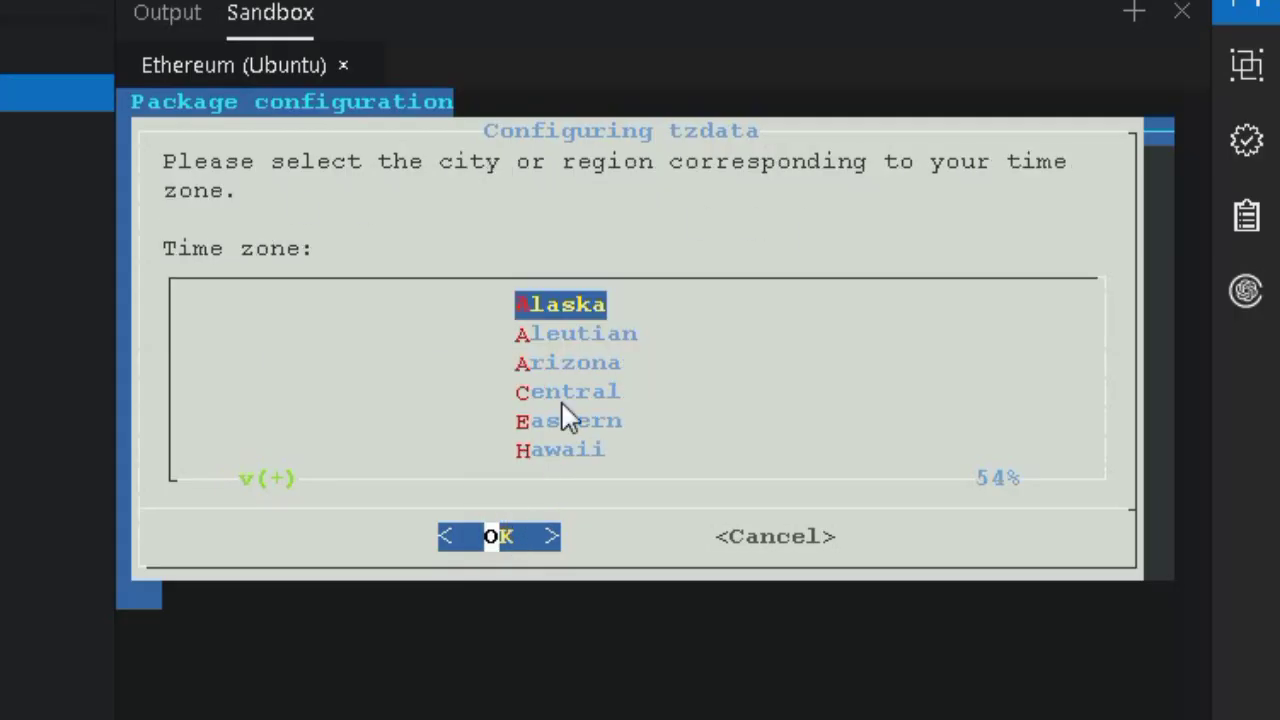
click(562, 400)
click(506, 535)
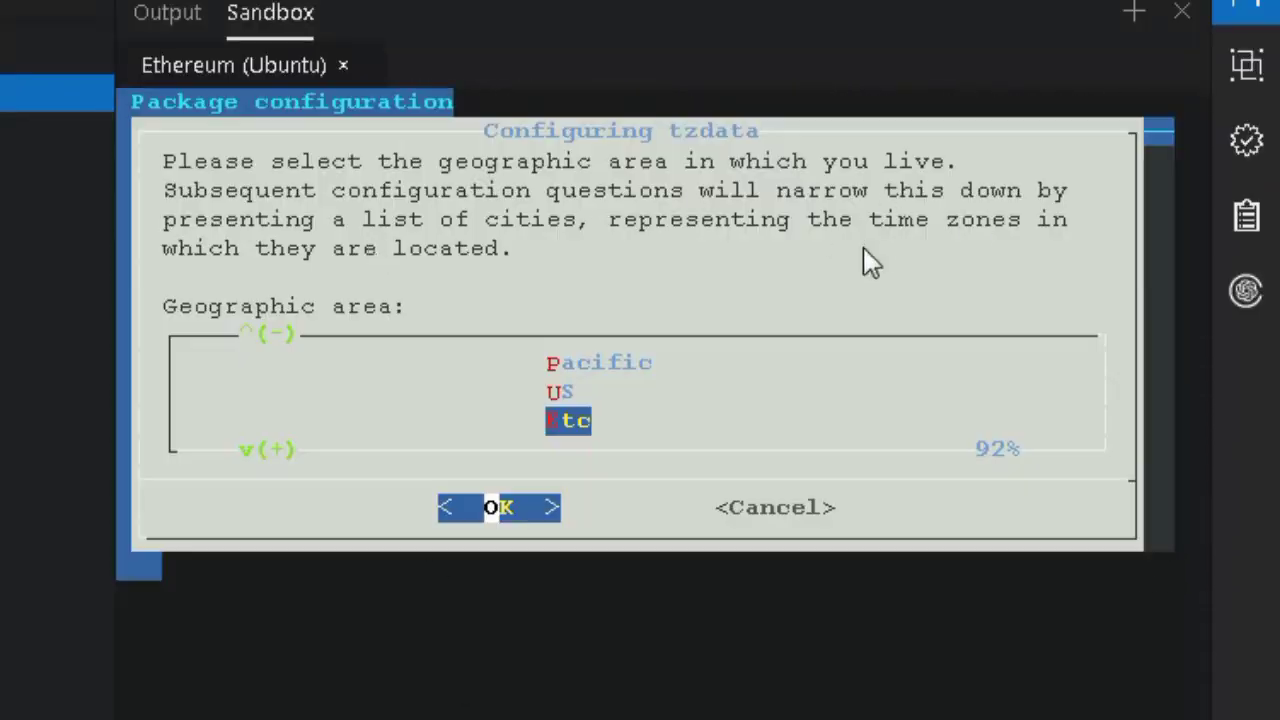
click(600, 392)
click(510, 510)
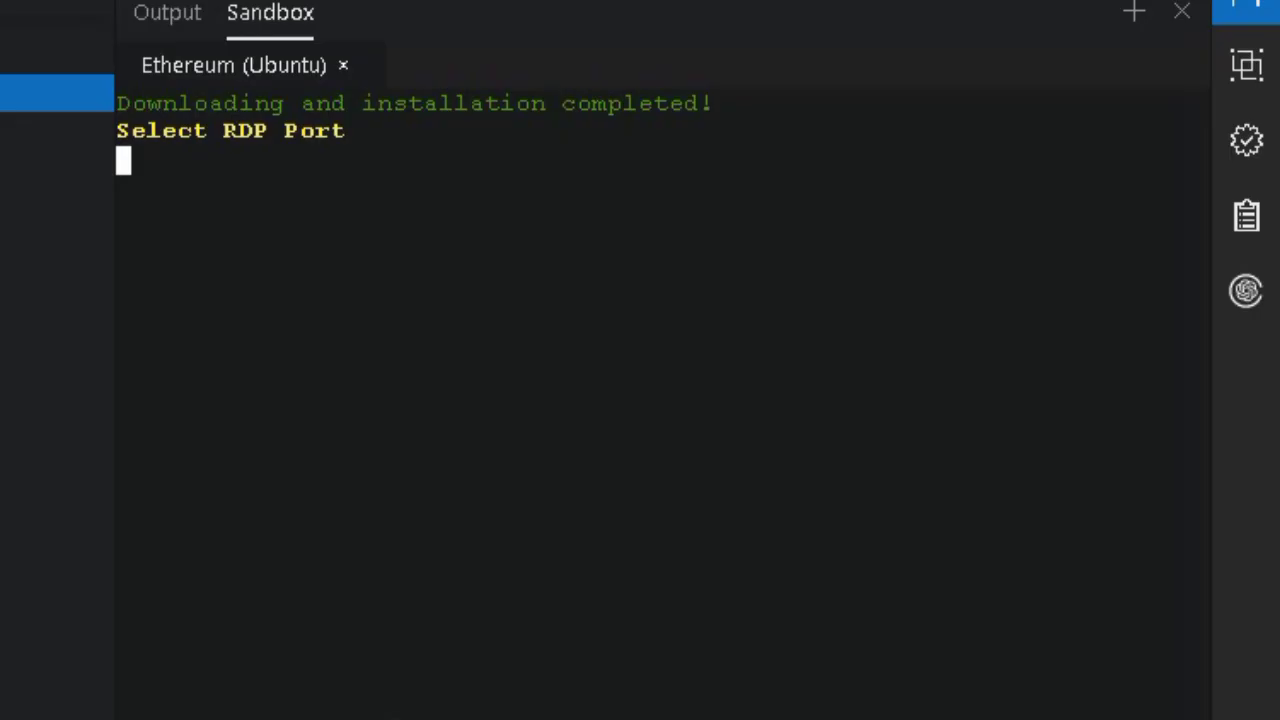
Start RDP on port 3389 and run passwd to begin changing the root password.
text(3389)
key(Return)
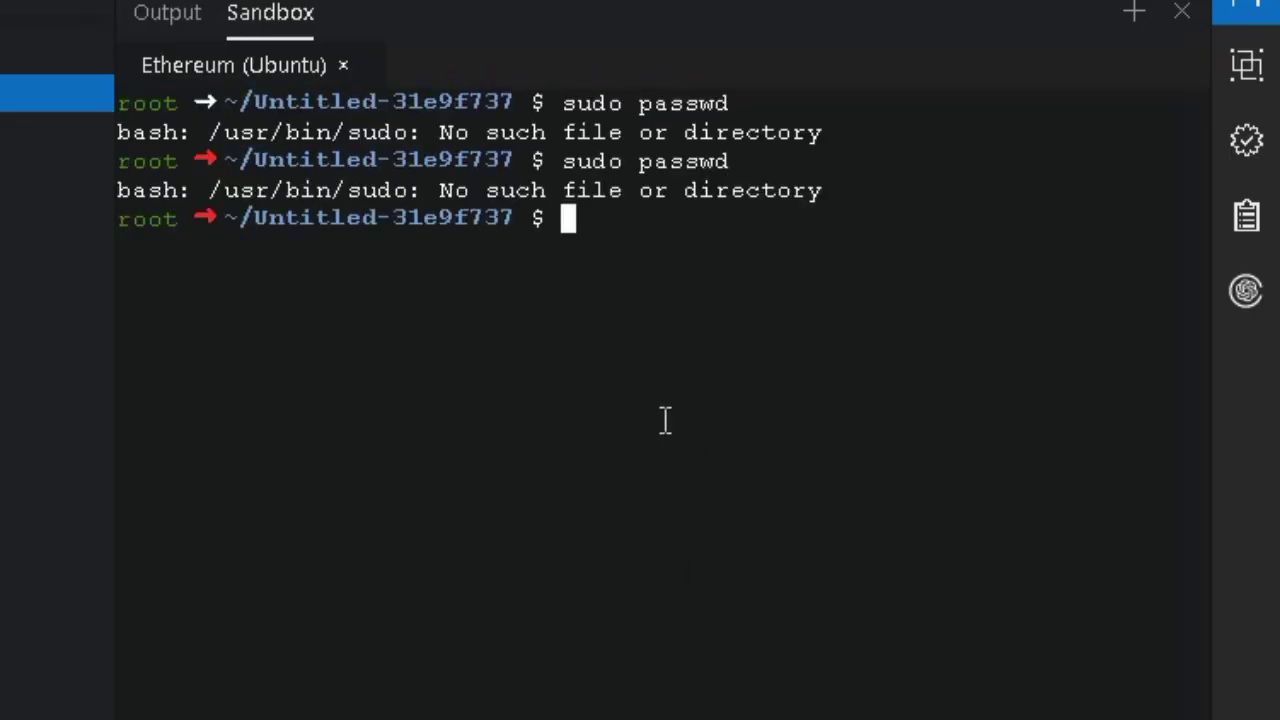
text(passwd)
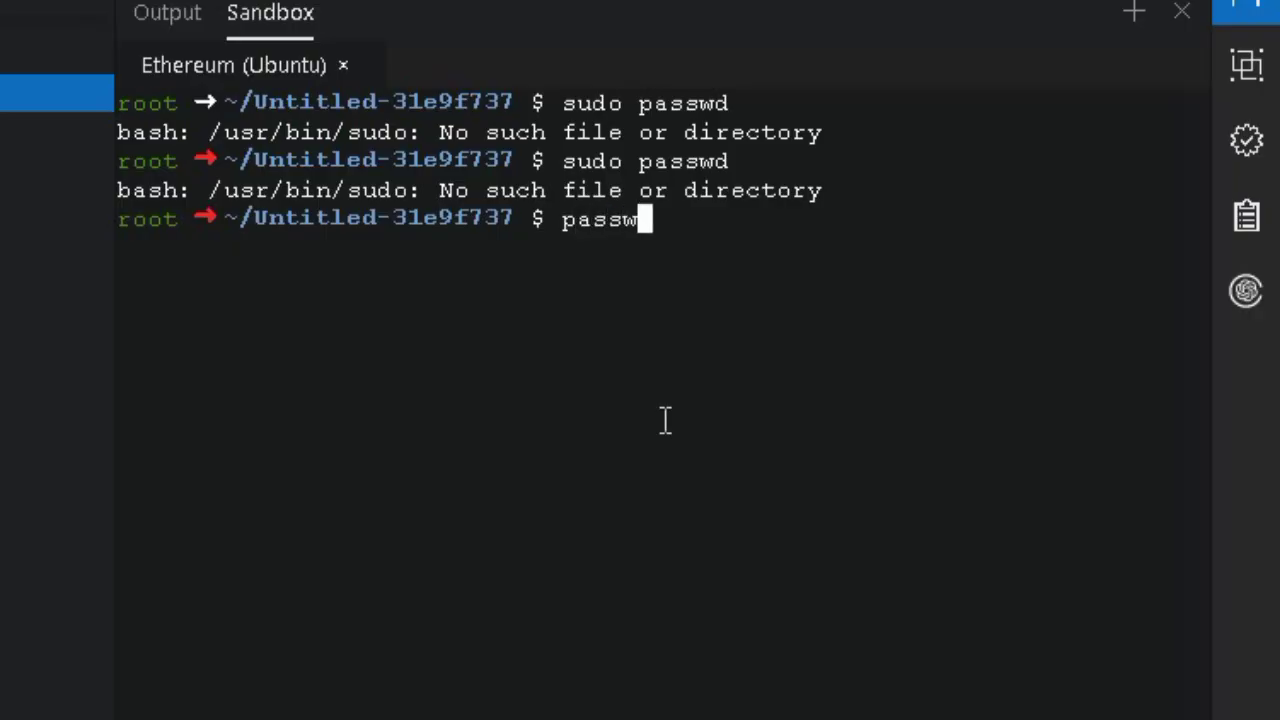
key(Return)
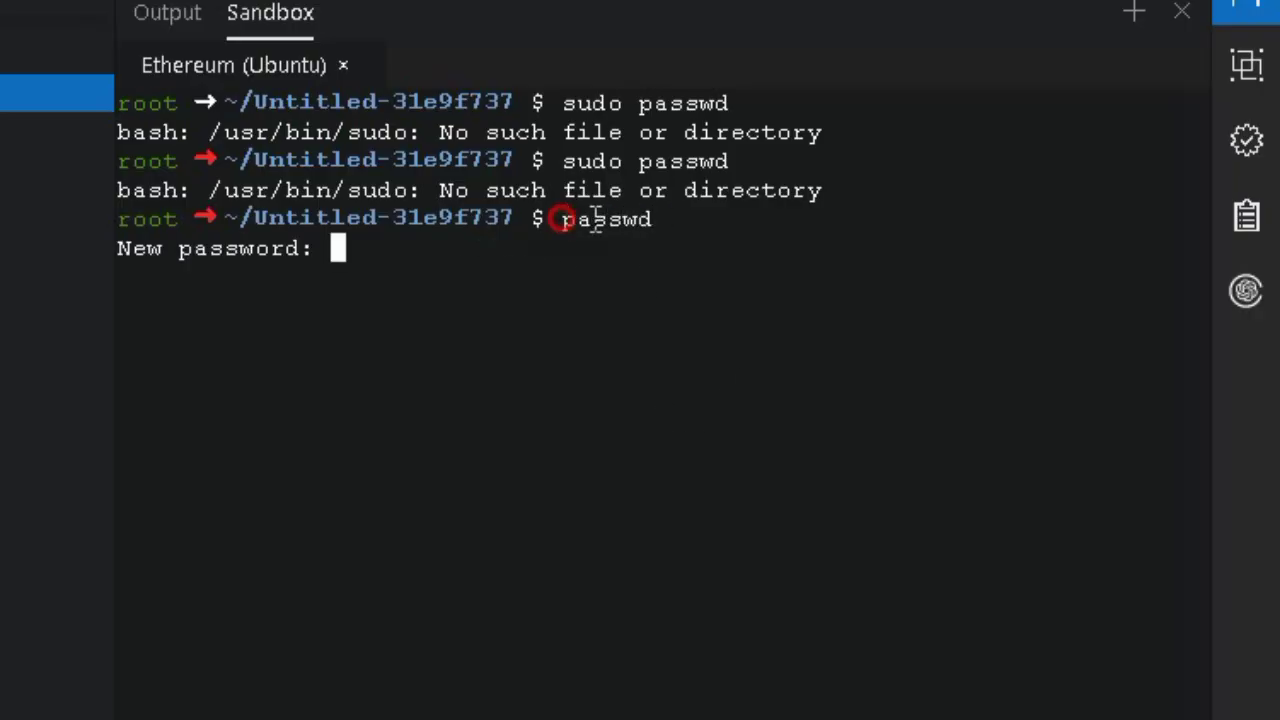
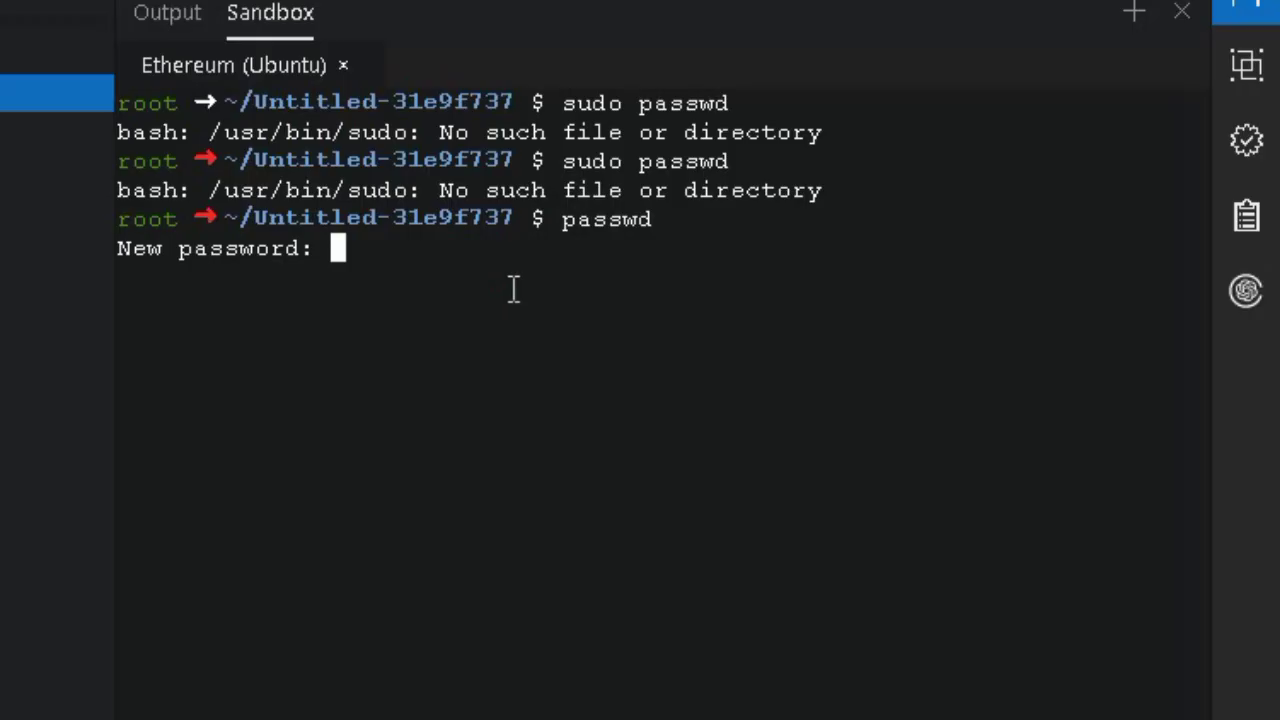
Enter and confirm the new sandbox root password, then load pinggy.io in a new tab.
key(Return)
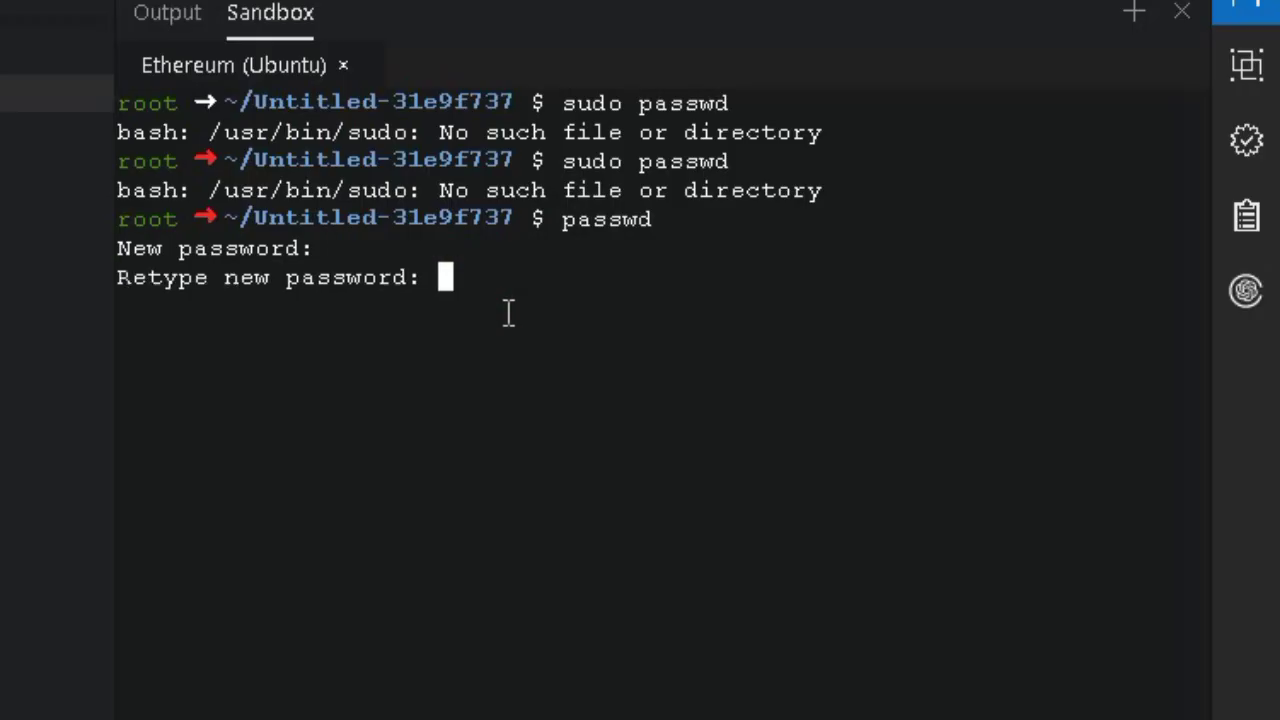
key(Return)
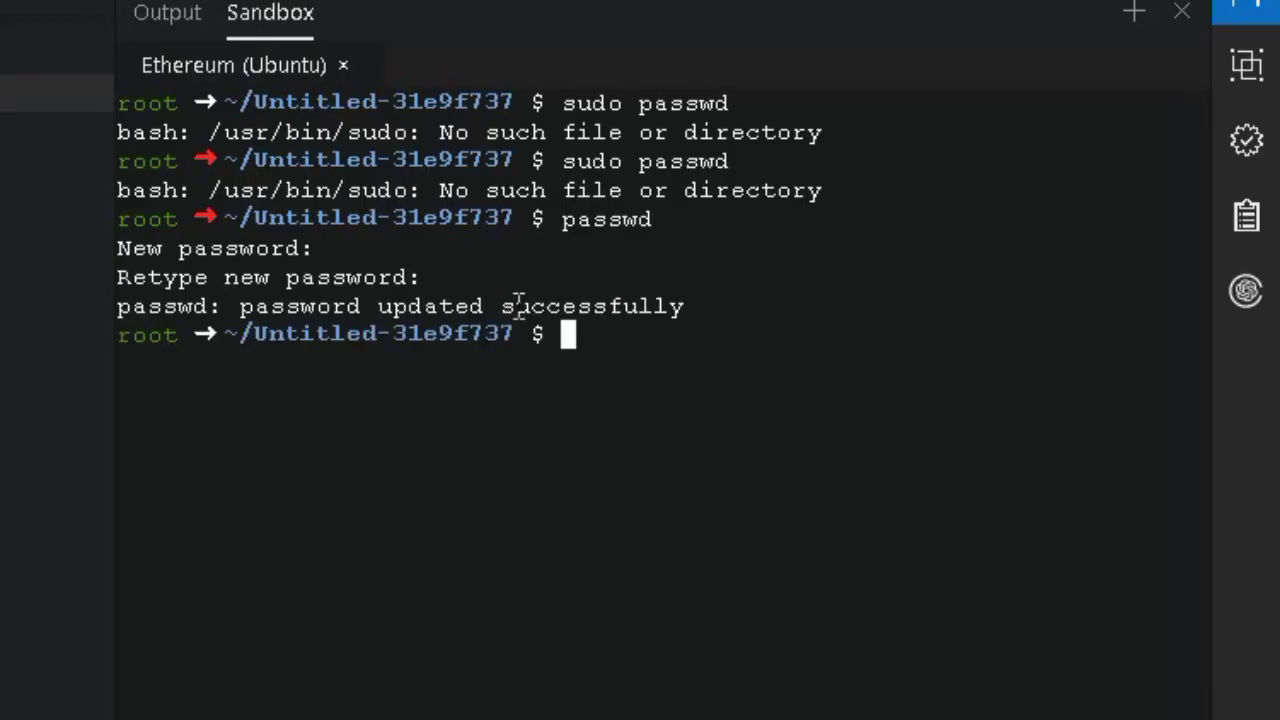
drag(487, 283, 666, 280)
click(628, 306)
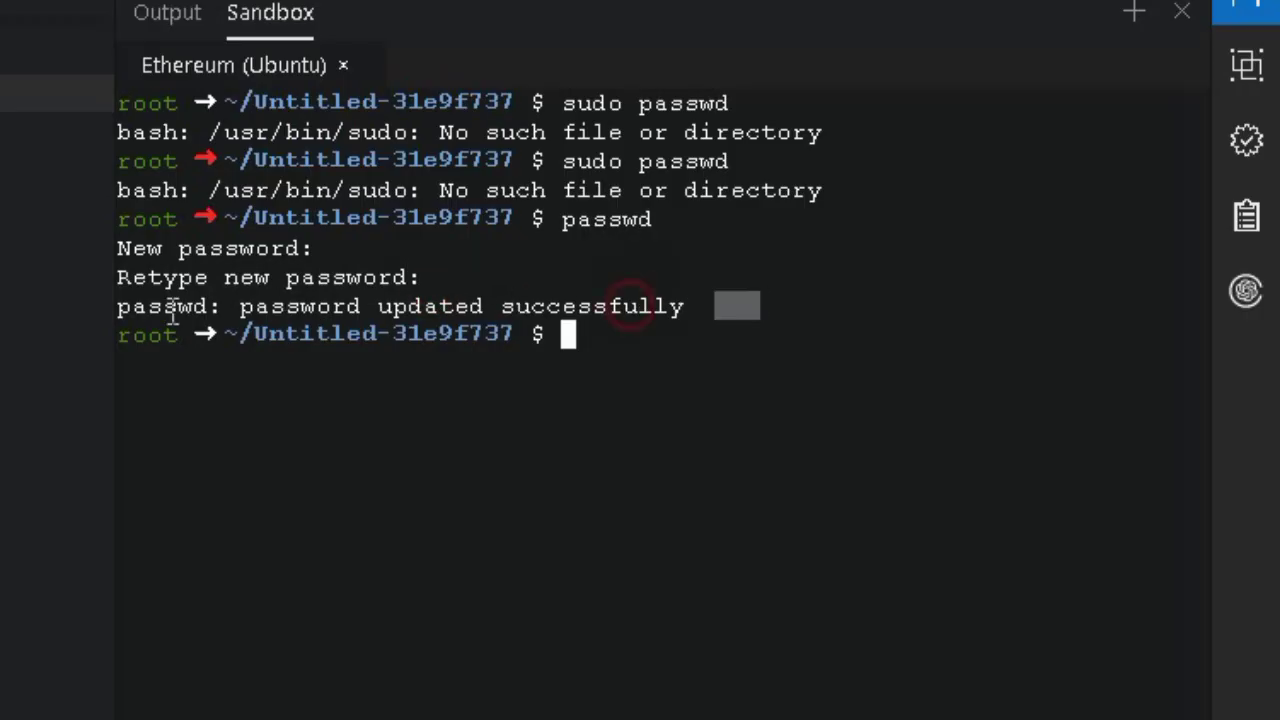
triple_click(605, 300)
click(600, 285)
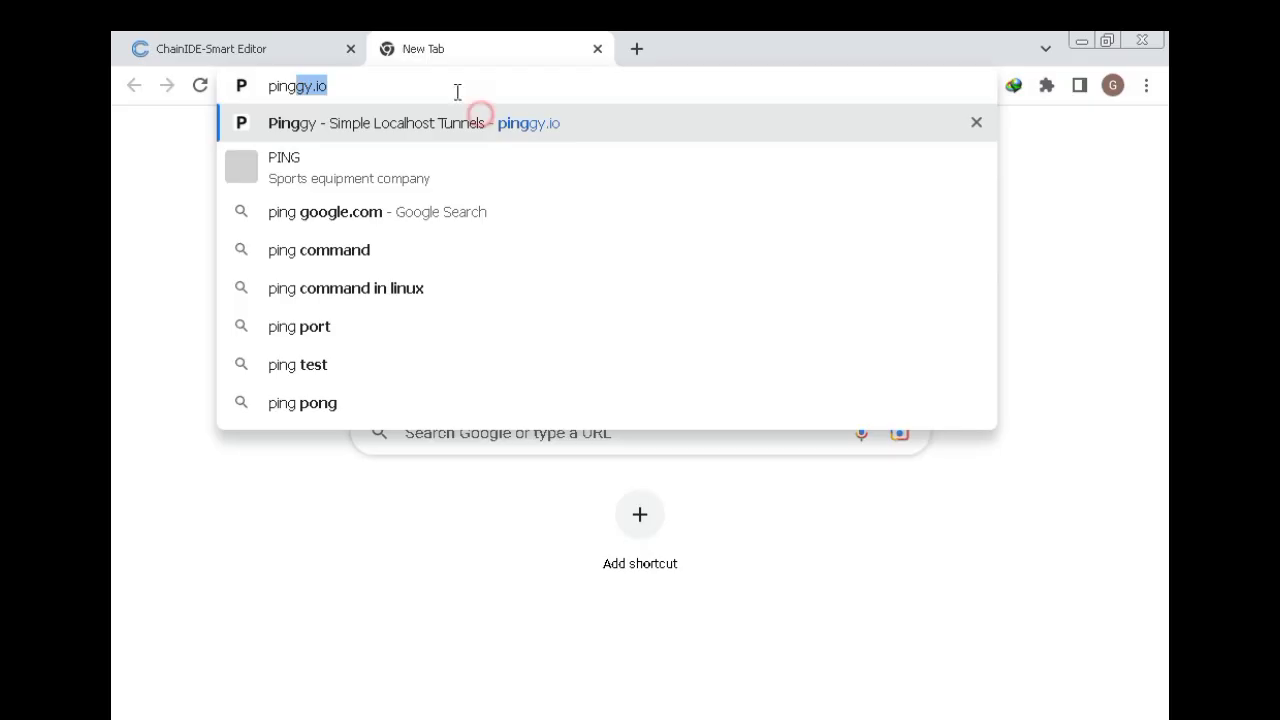
key(Return)
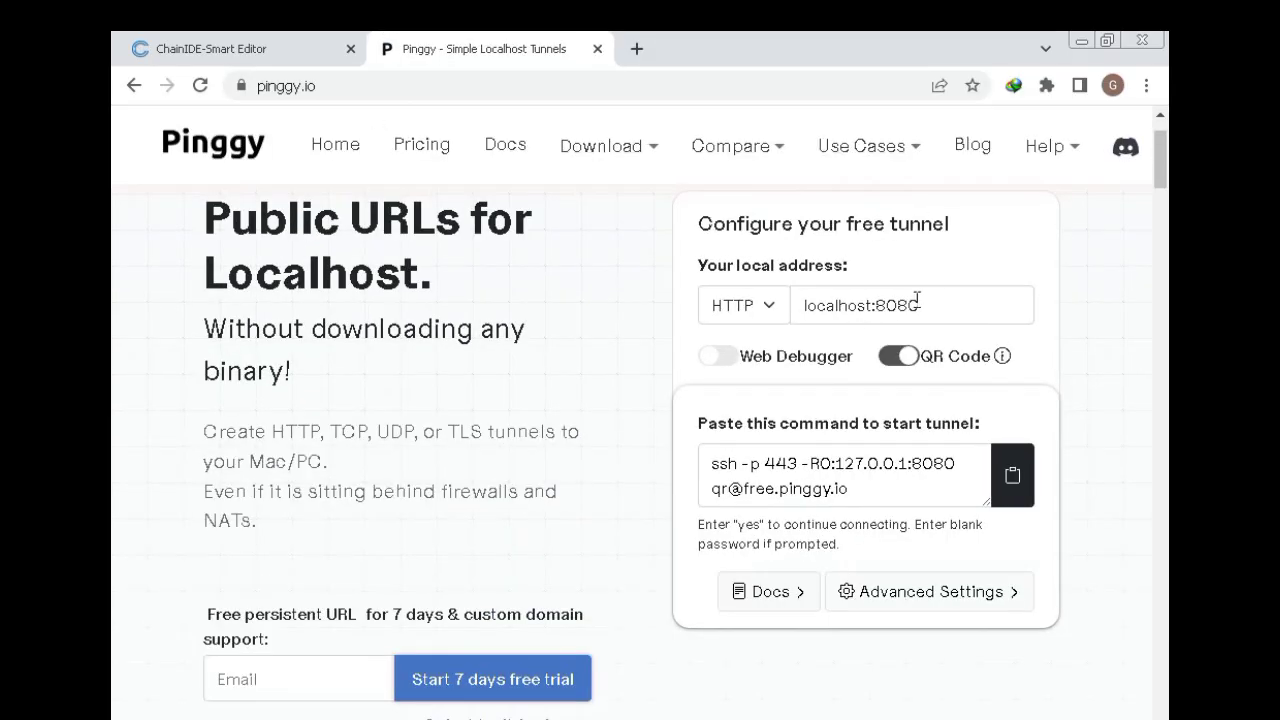
In Pinggy's advanced settings, configure a TCP tunnel for local port 3389, keeping region Auto.
click(950, 594)
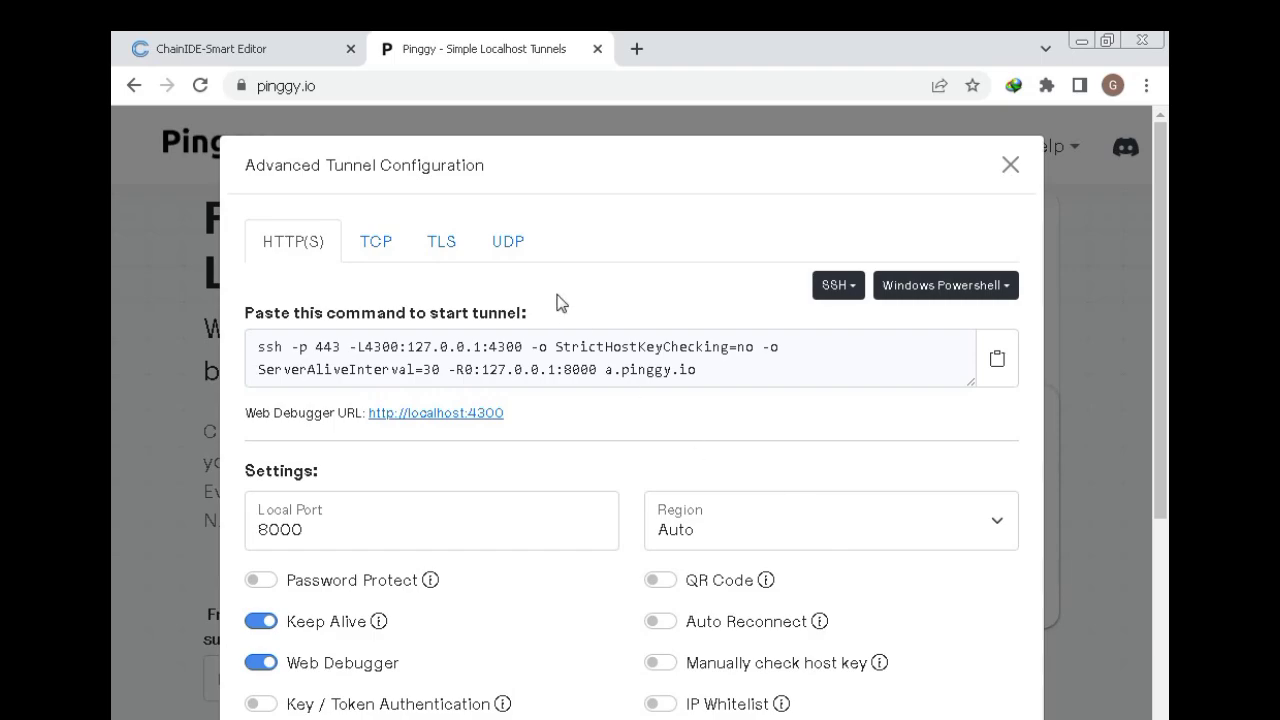
click(380, 249)
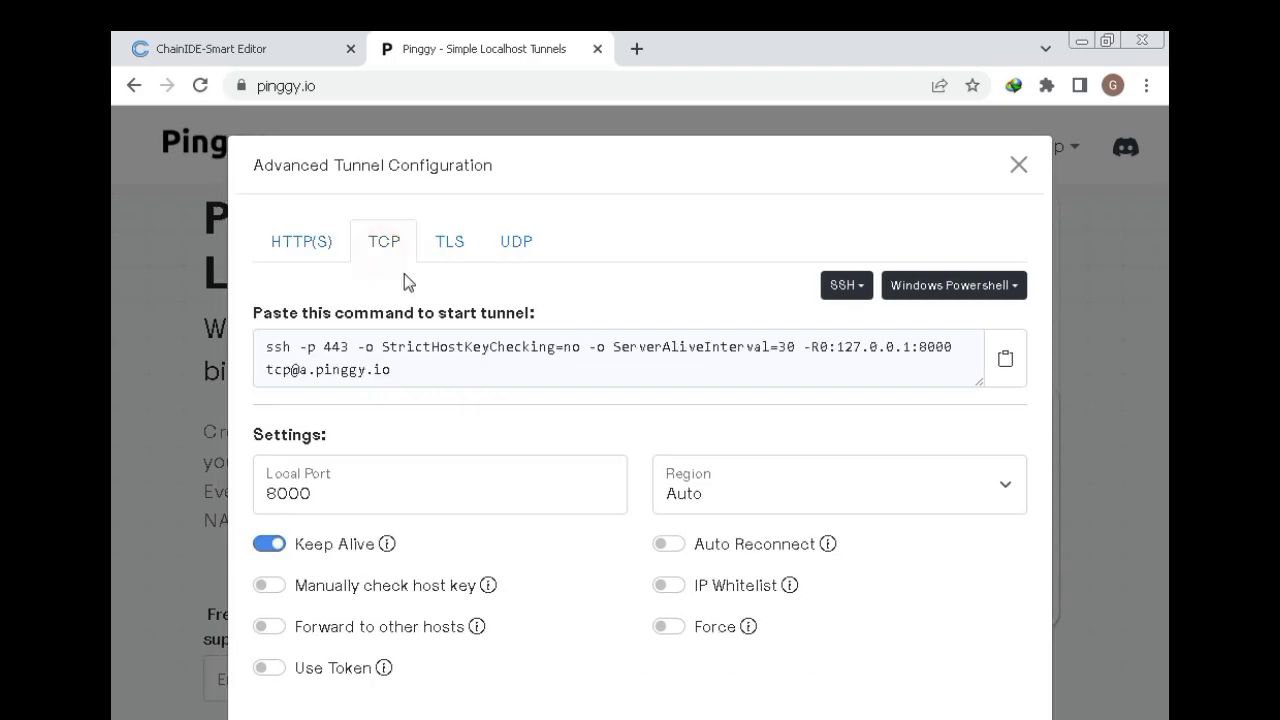
double_click(287, 511)
text(3389)
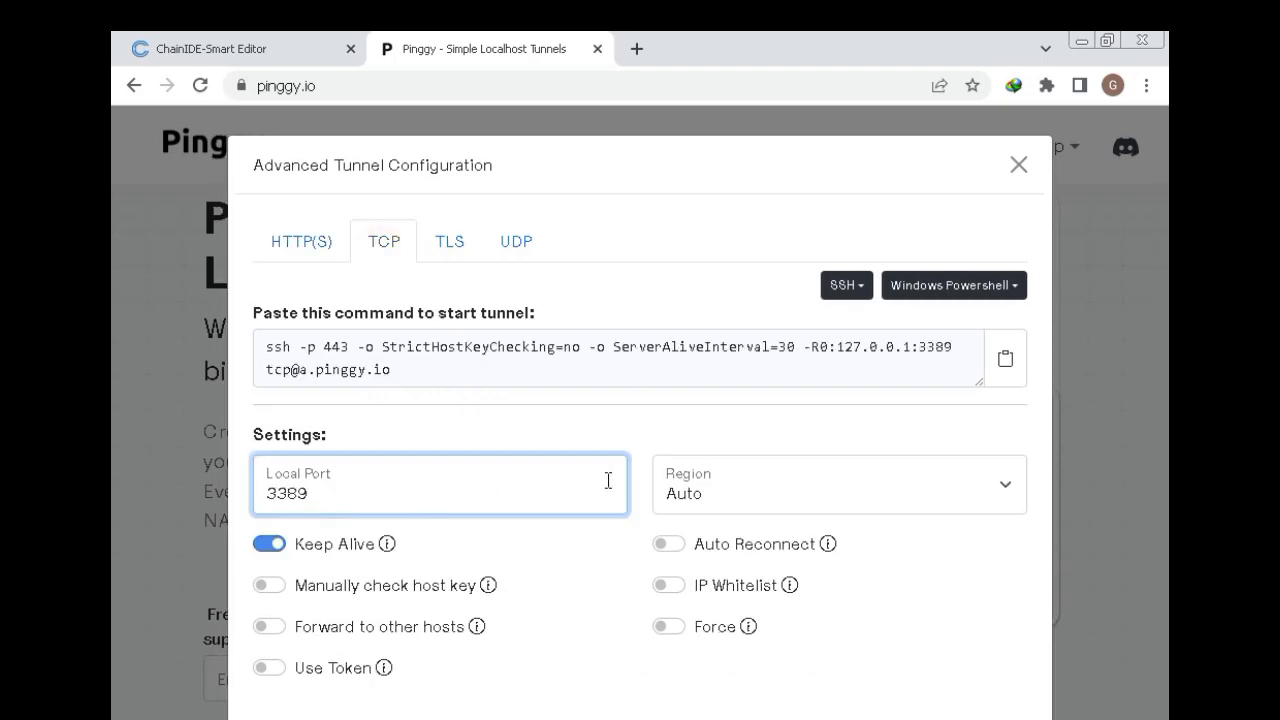
click(745, 495)
click(750, 494)
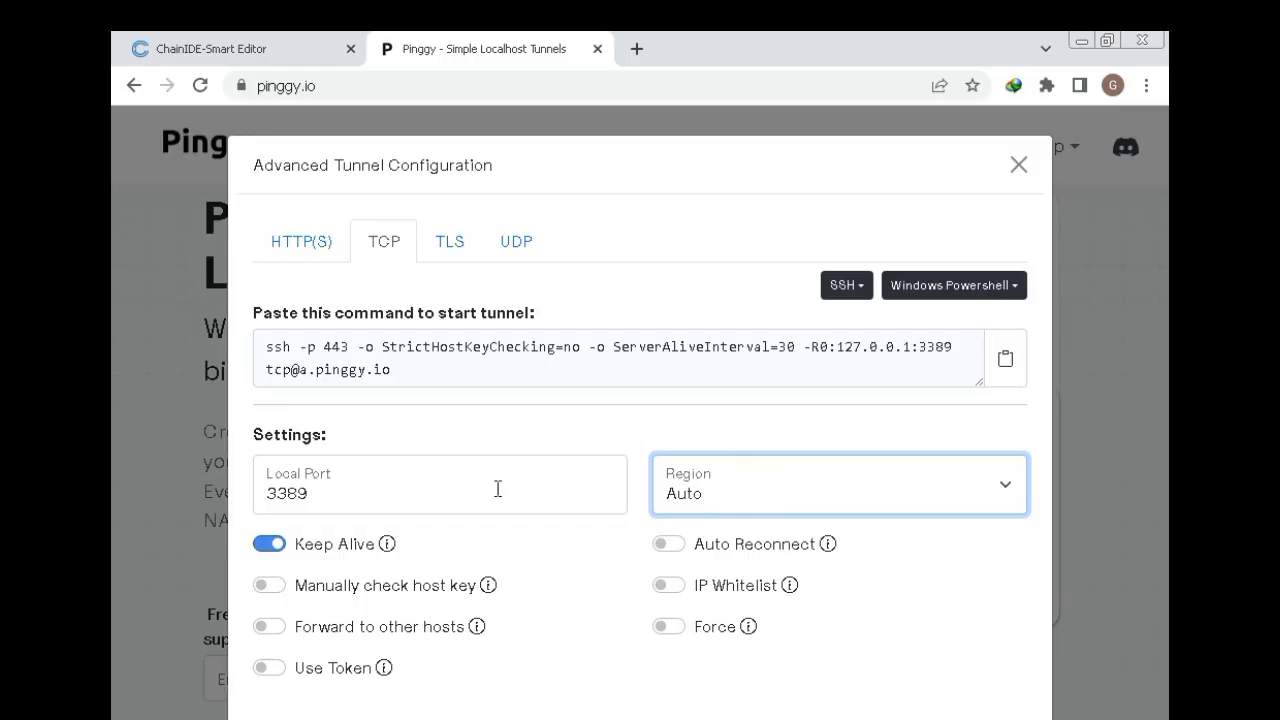
click(424, 500)
Copy the generated TCP tunnel command and paste it at the ChainIDE sandbox terminal prompt.
drag(918, 347, 900, 358)
click(1005, 358)
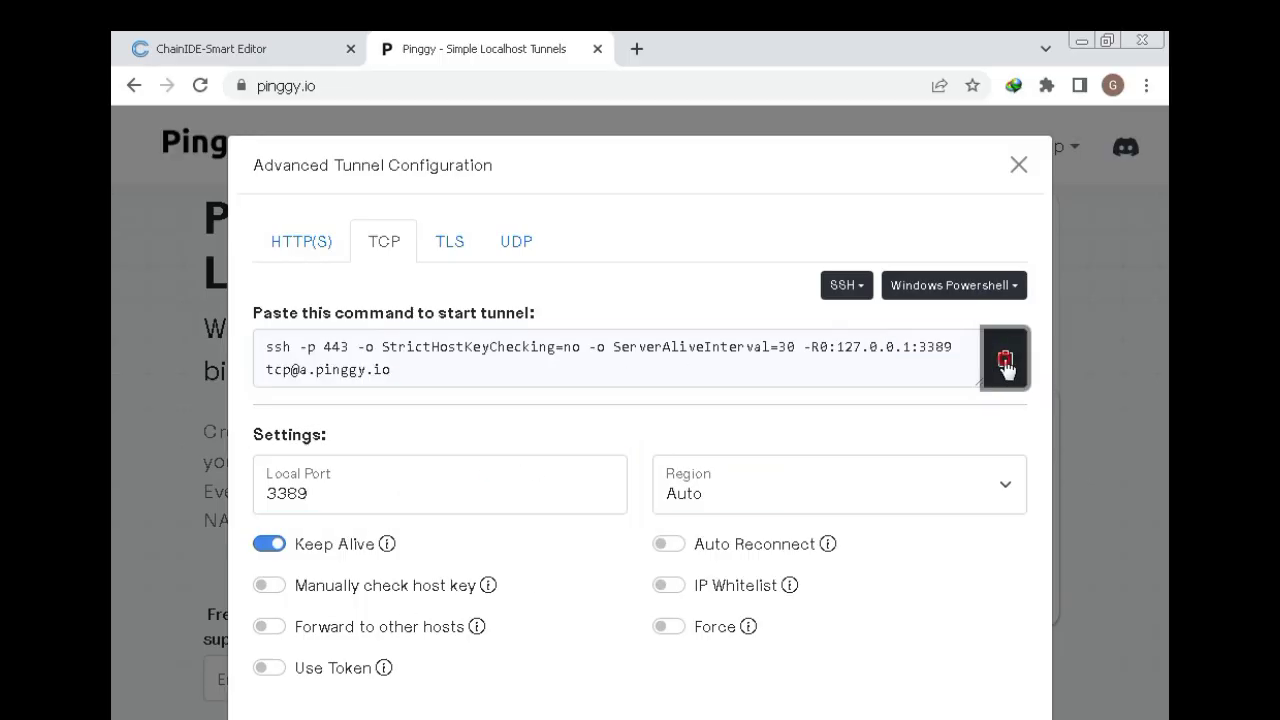
click(190, 42)
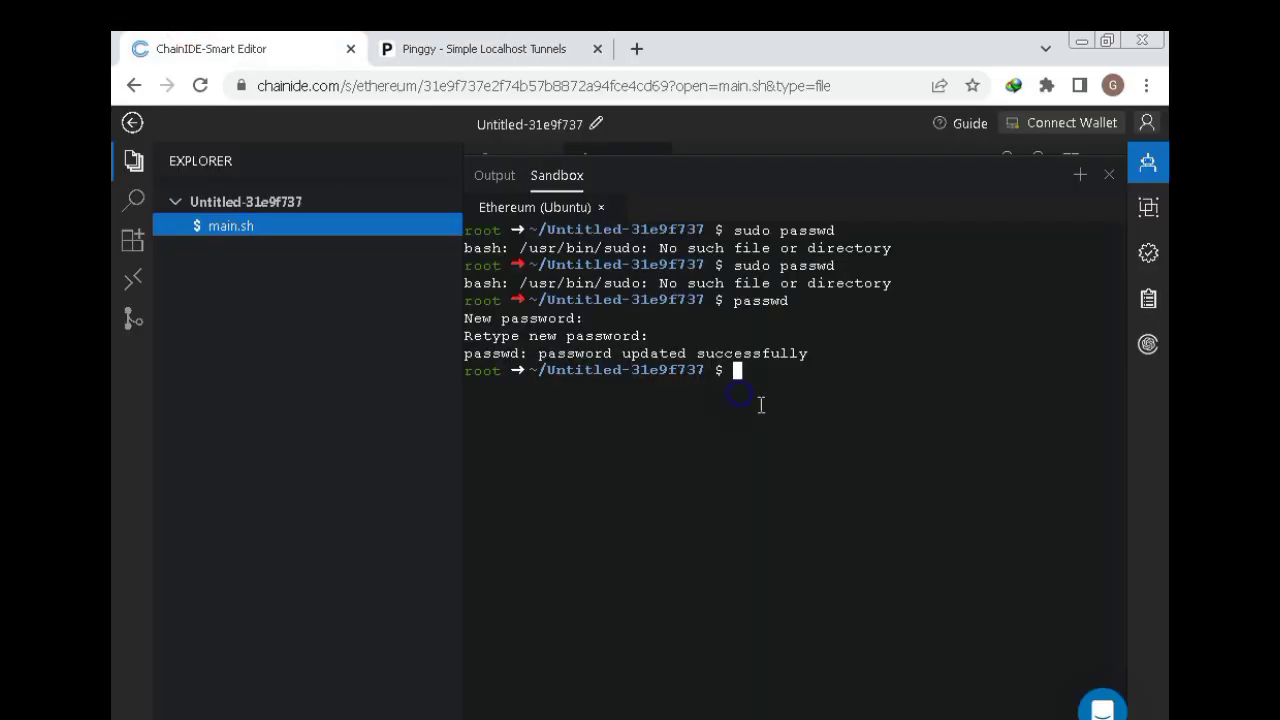
right_click(740, 394)
click(794, 519)
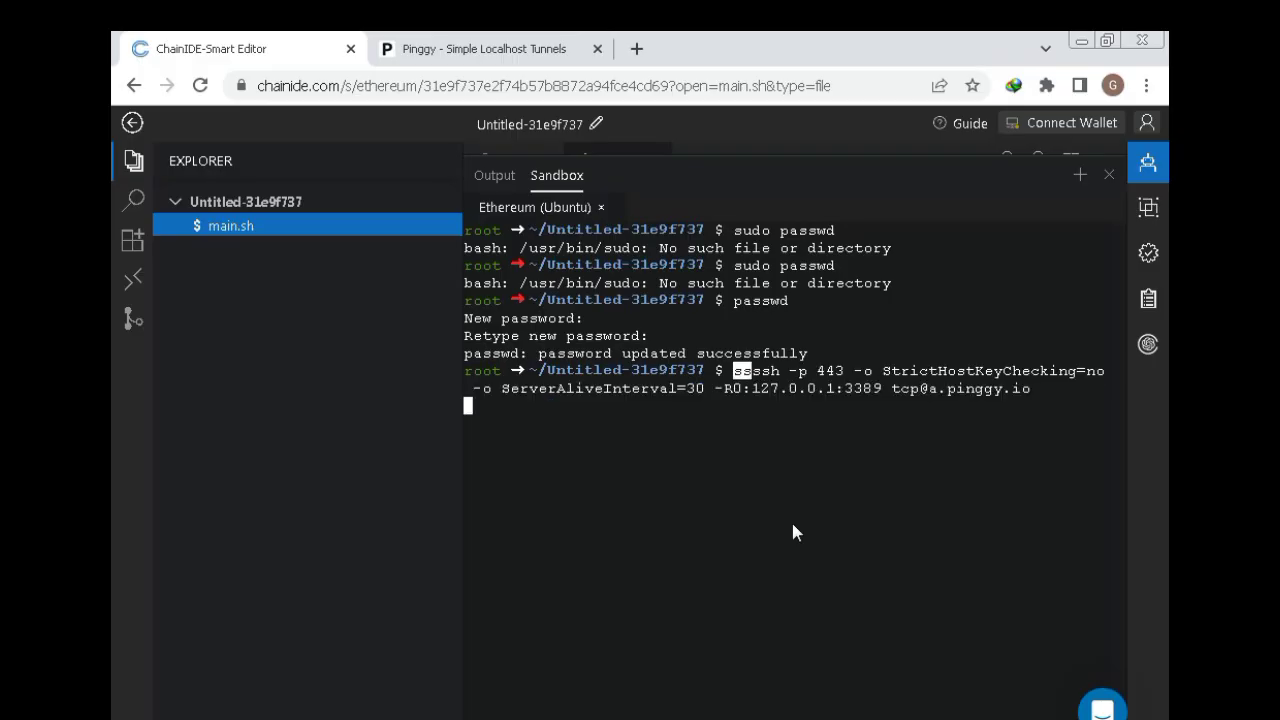
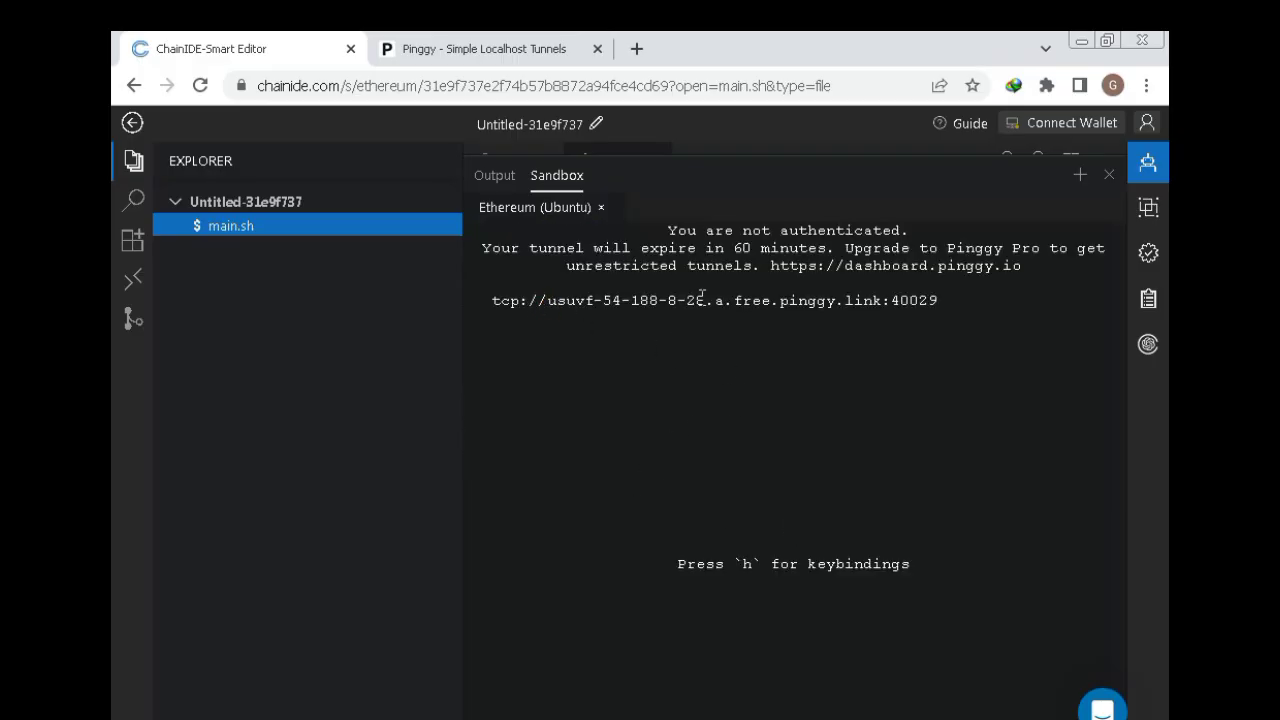
Copy the tunnel address usuvf-54-188-8-28.a.free.pinggy.link:40029 from the Sandbox output.
drag(722, 296, 937, 306)
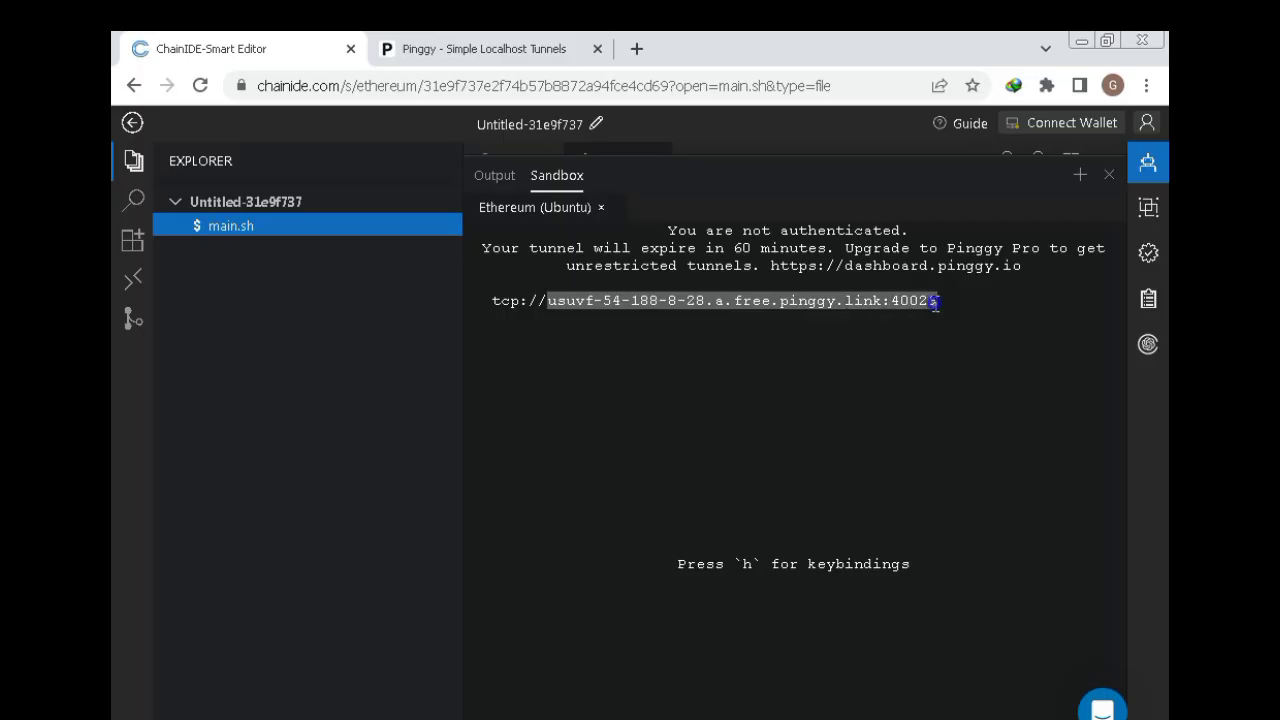
right_click(935, 303)
click(912, 347)
click(862, 336)
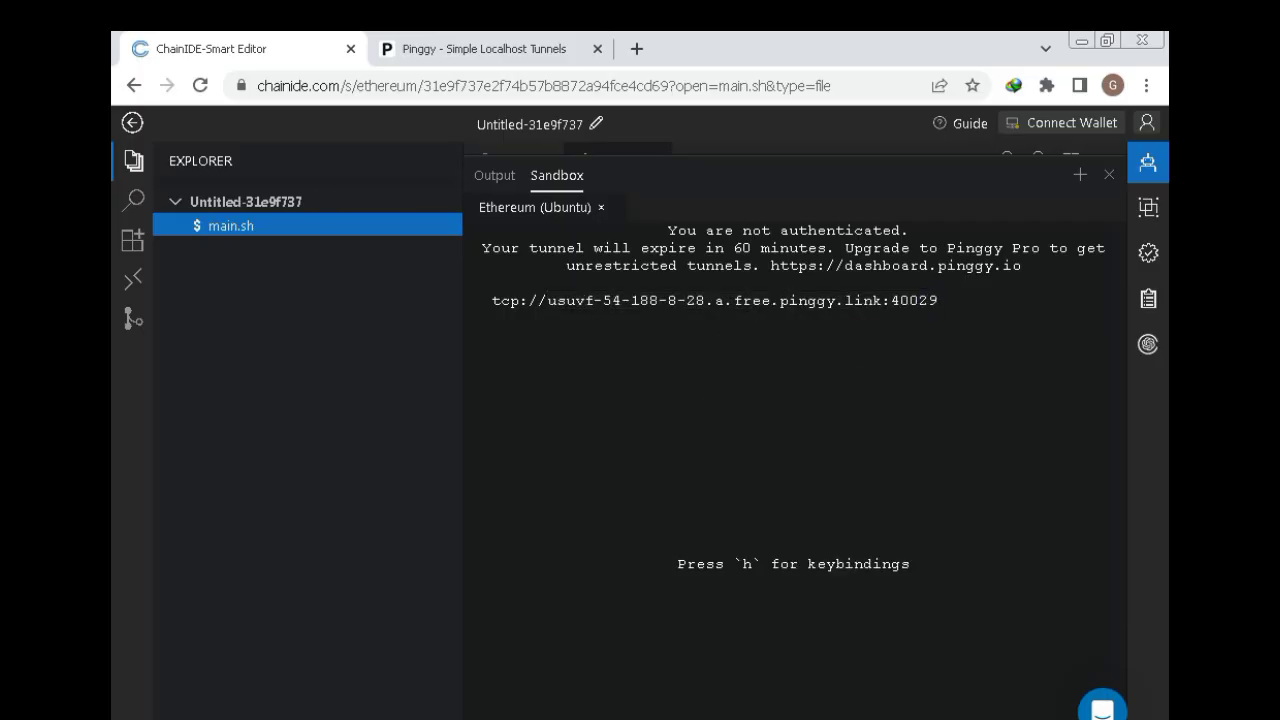
key(super)
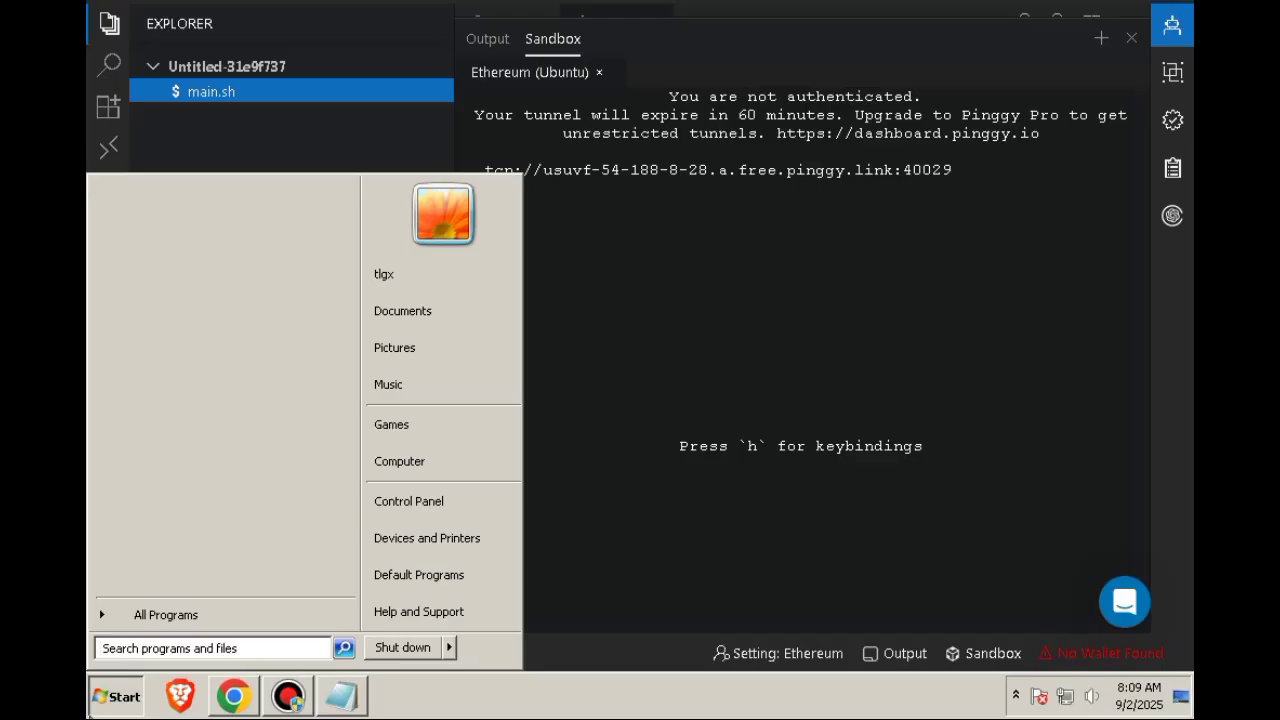
Connect Remote Desktop Connection to usuvf-54-188-8-28.a.free.pinggy.link:40029.
text(remo)
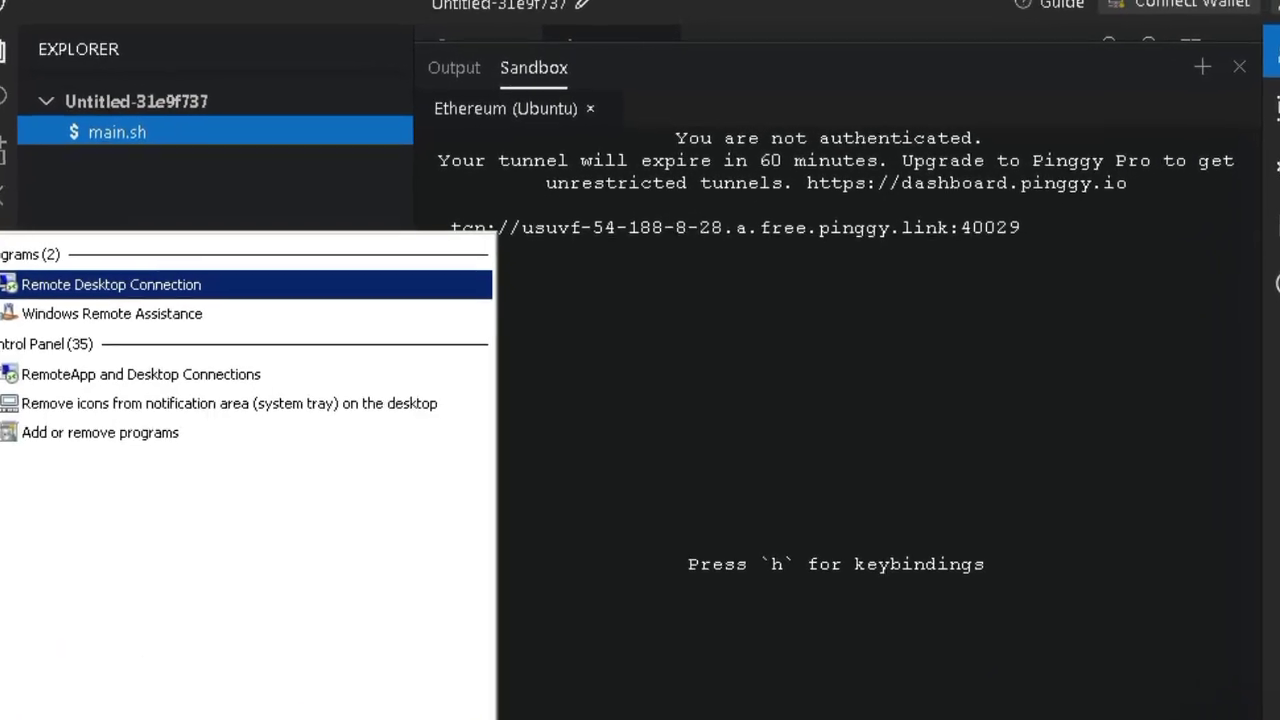
key(Return)
right_click(503, 230)
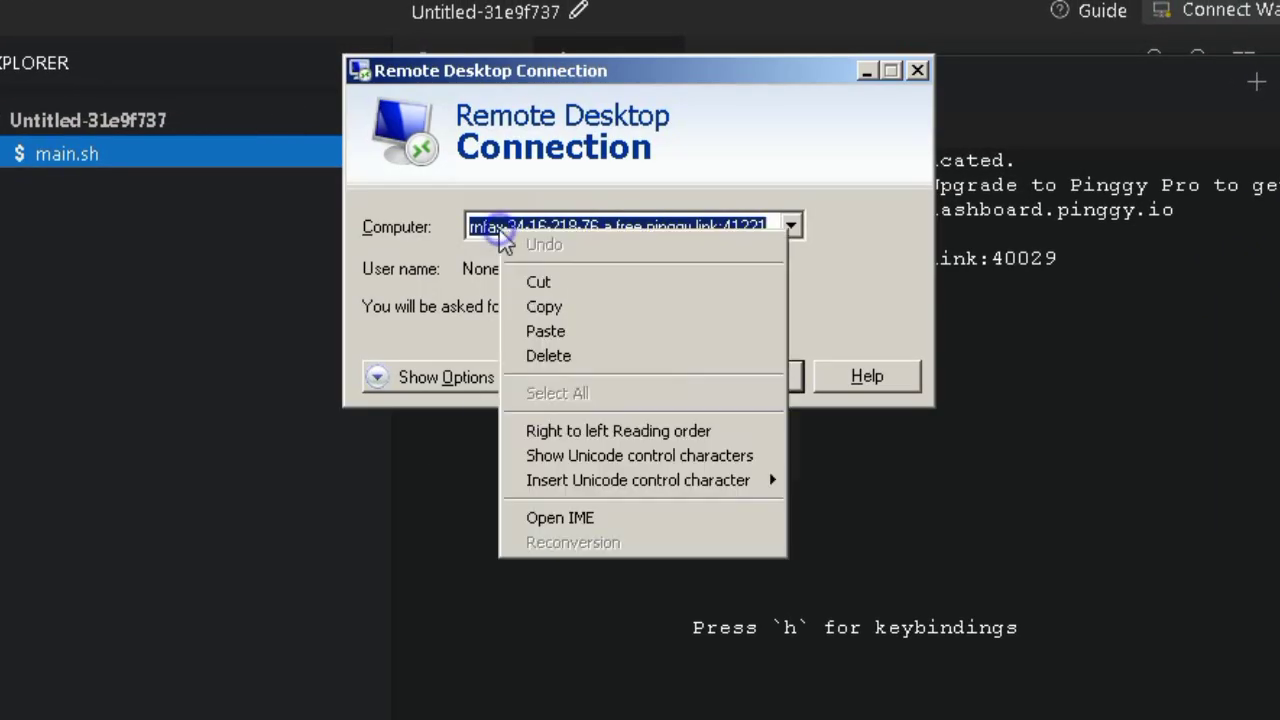
click(540, 330)
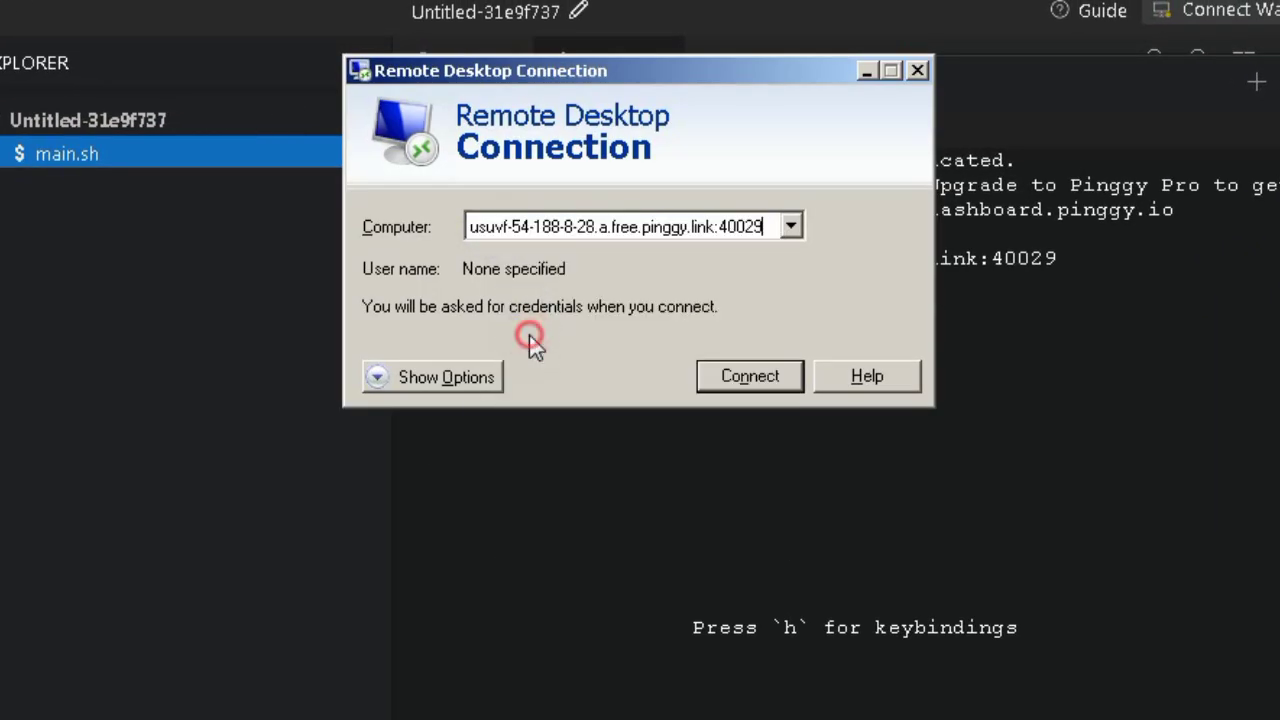
click(766, 374)
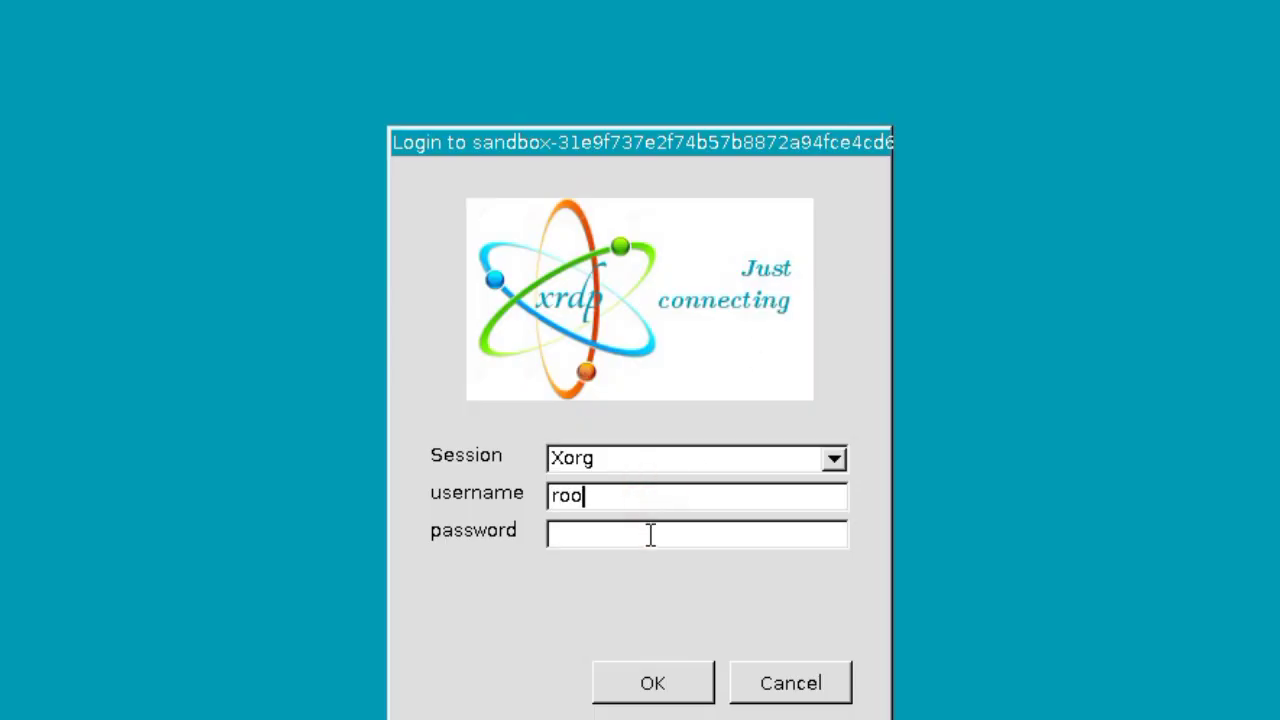
Log in to xrdp with the sandbox username and password, dismissing the 'No session' error and desktop menu.
text(t)
click(649, 535)
click(668, 684)
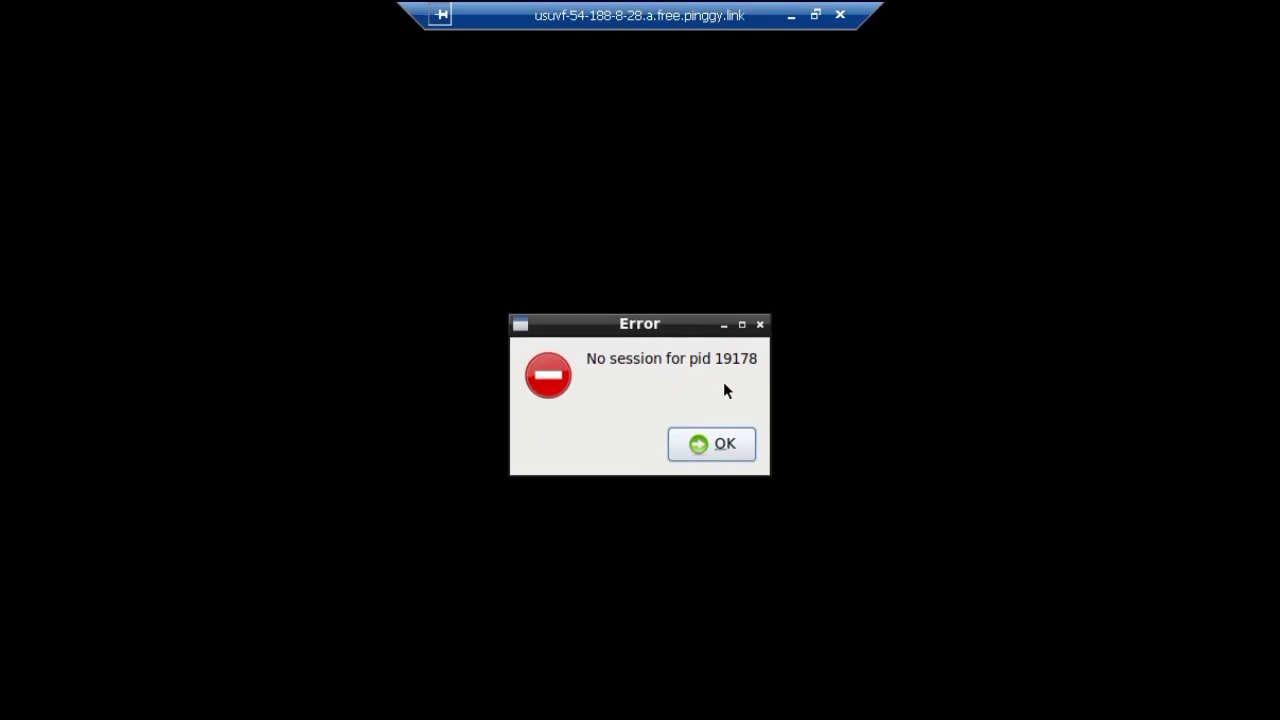
click(735, 440)
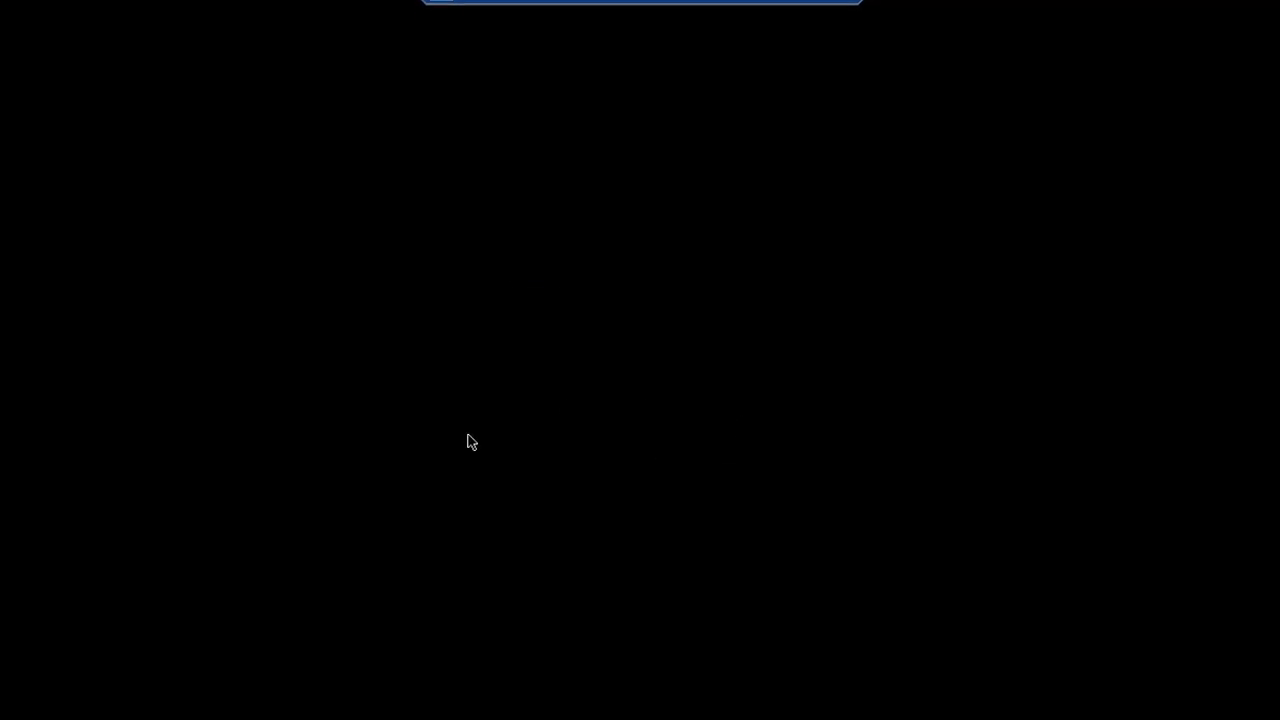
right_click(718, 382)
mouse_move(720, 388)
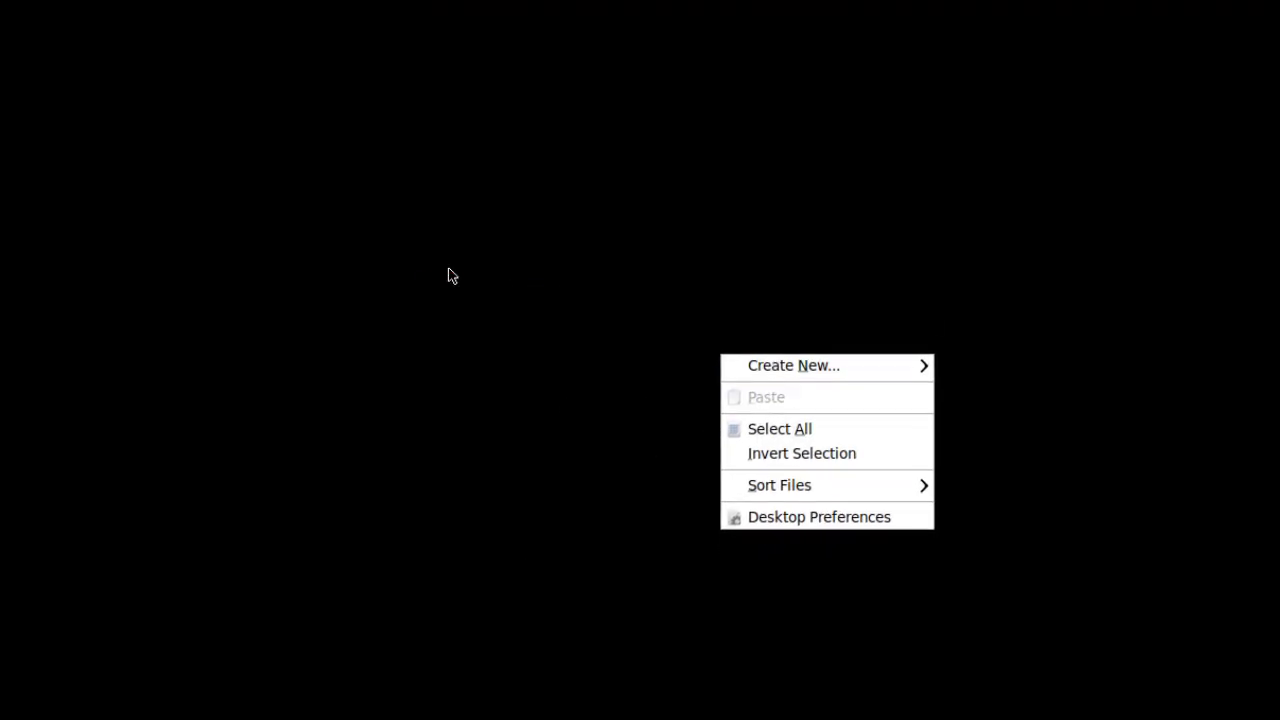
click(175, 677)
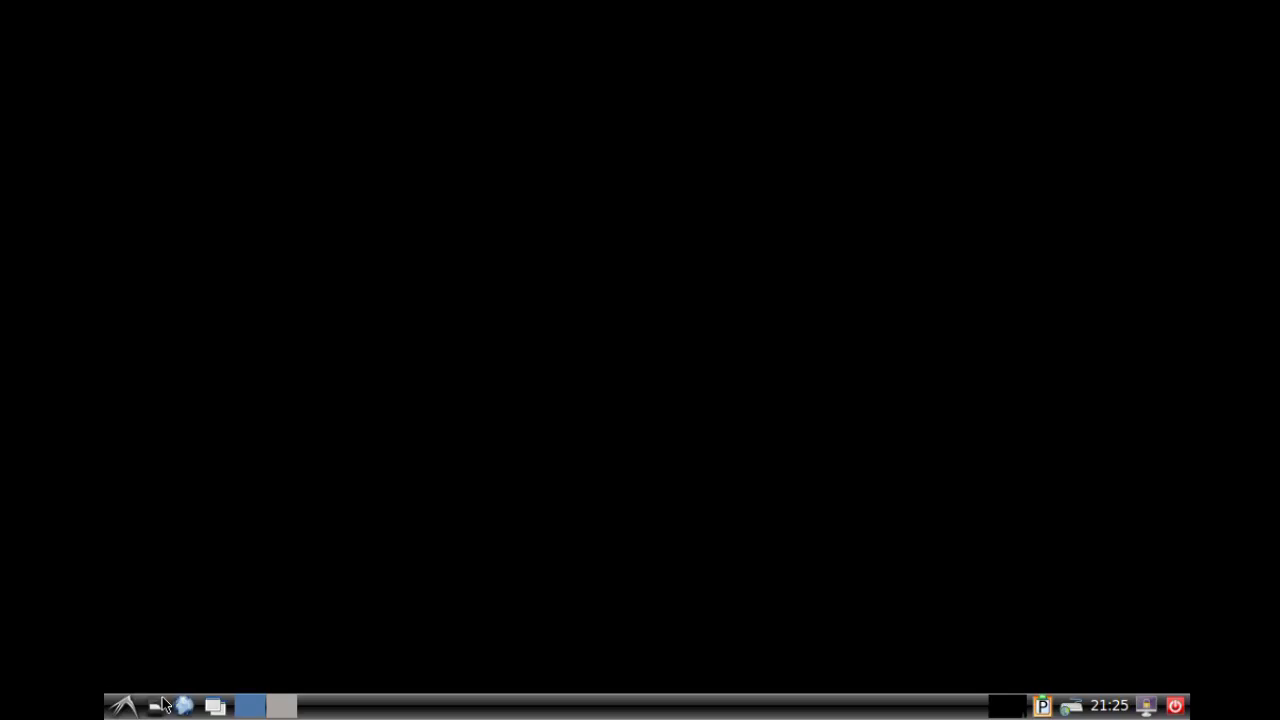
Launch LXTerminal, become root with sudo su, and clear the screen.
click(124, 709)
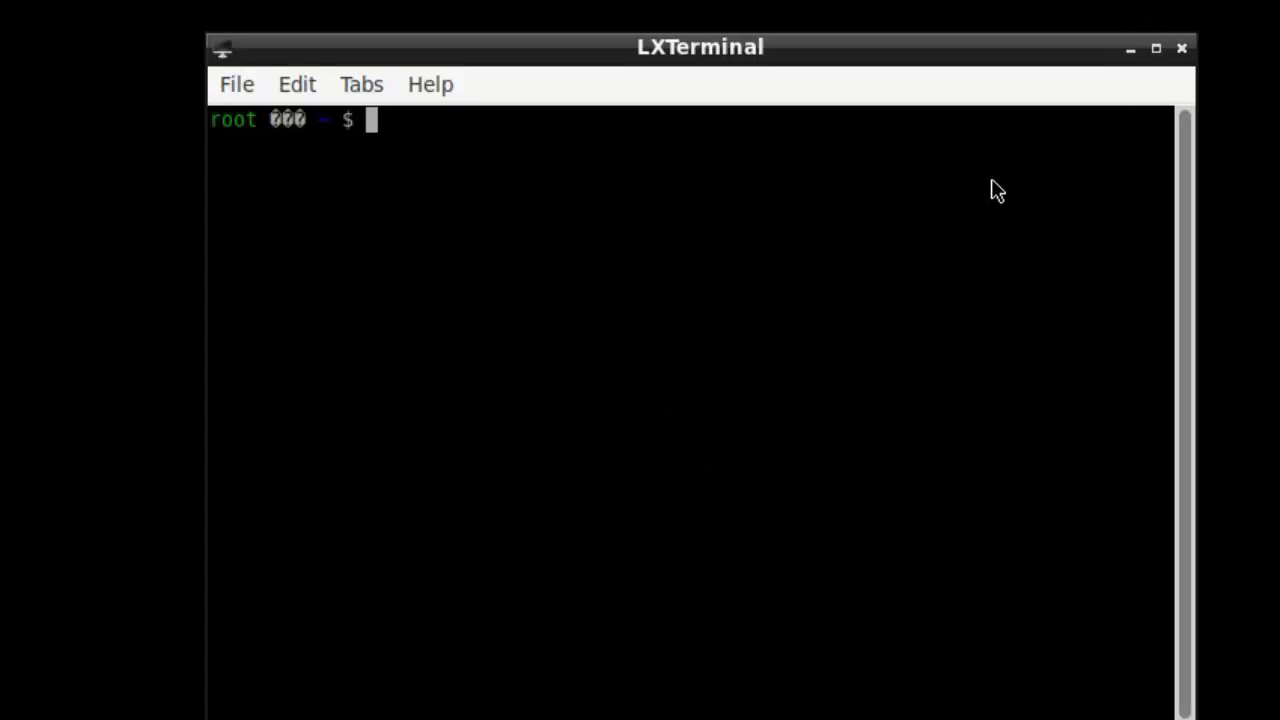
text(sudo su)
key(Return)
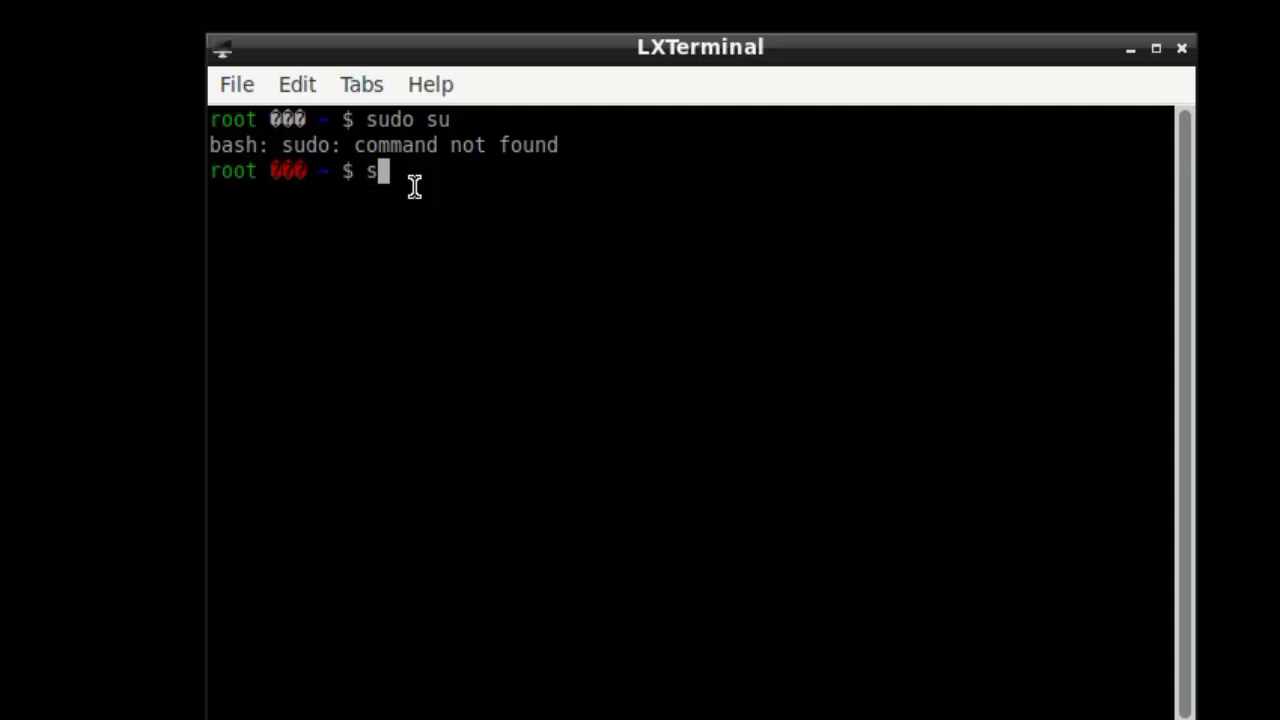
key(Return)
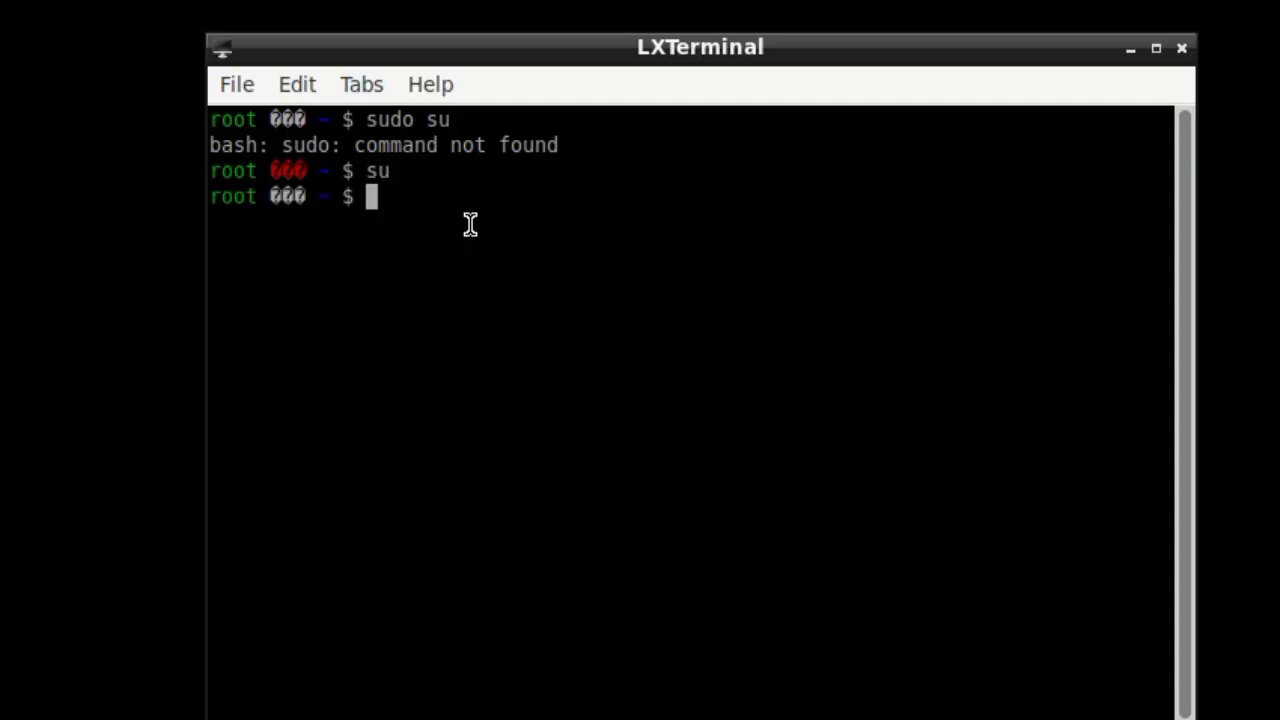
text(clear)
key(Return)
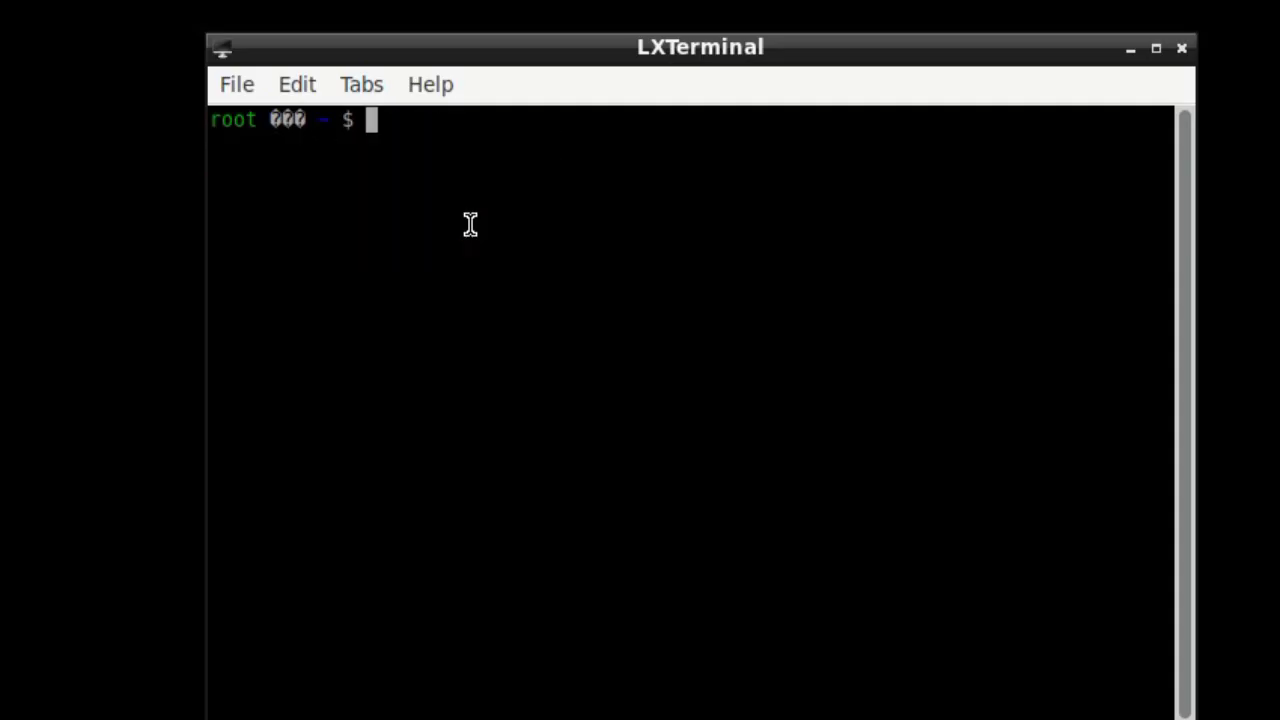
Show memory usage with free -h (15Gi total) and try running neofecth.
text(free -h)
key(Return)
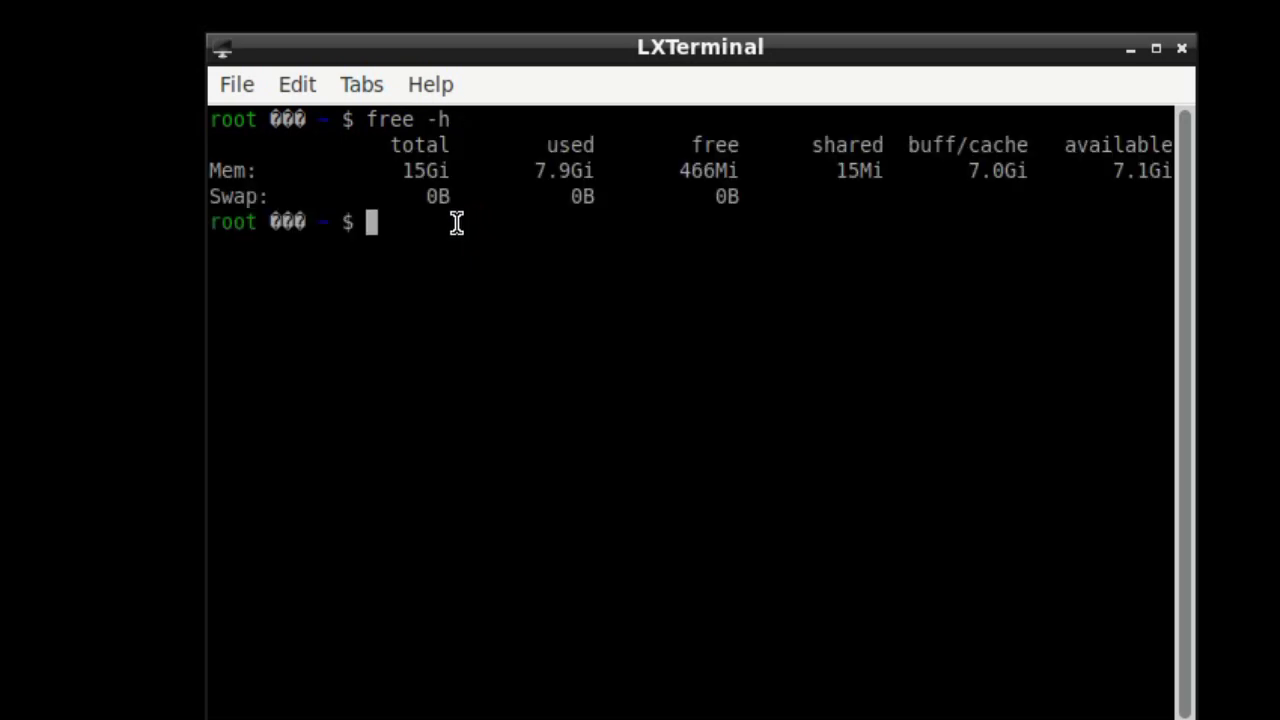
text(neofecth)
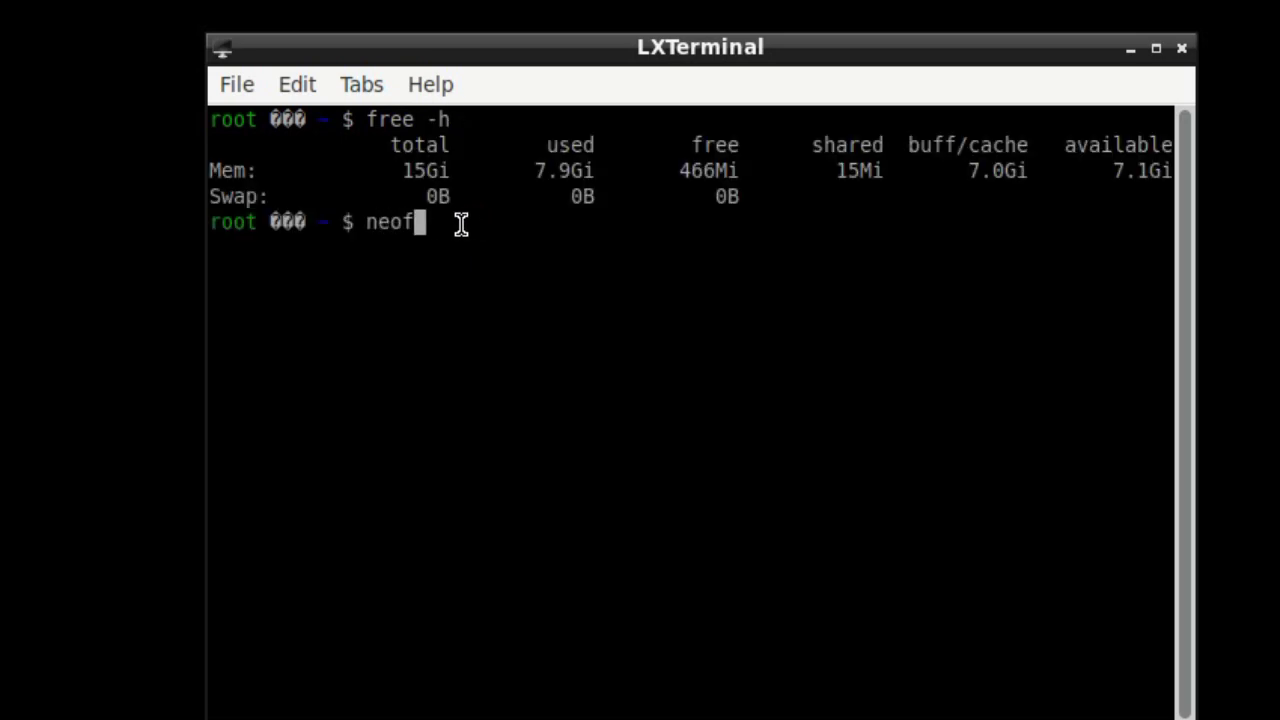
key(Return)
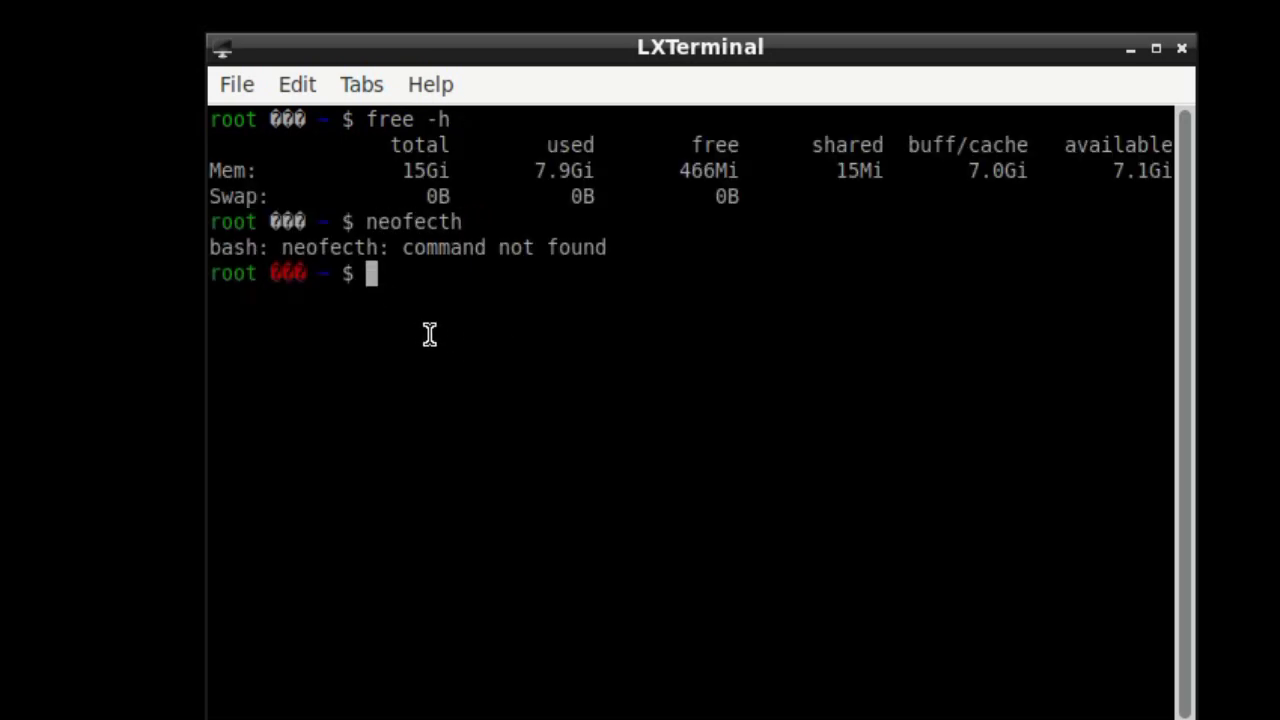
text(clear)
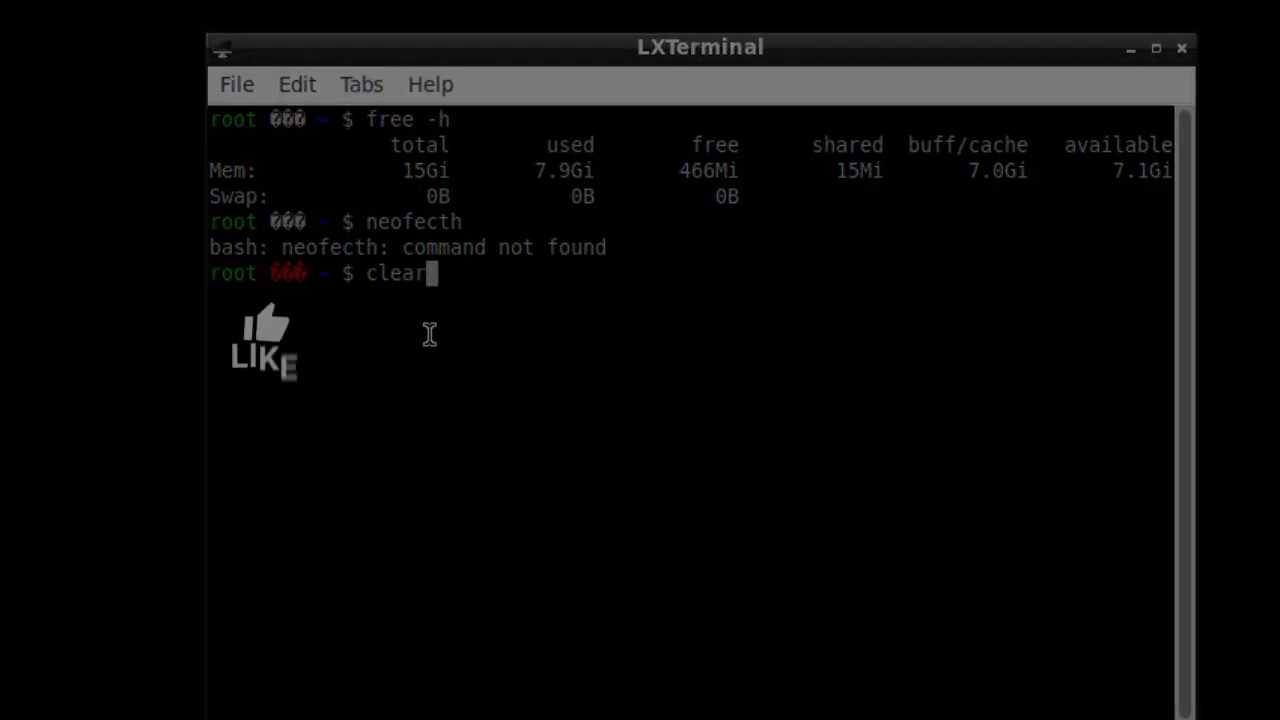